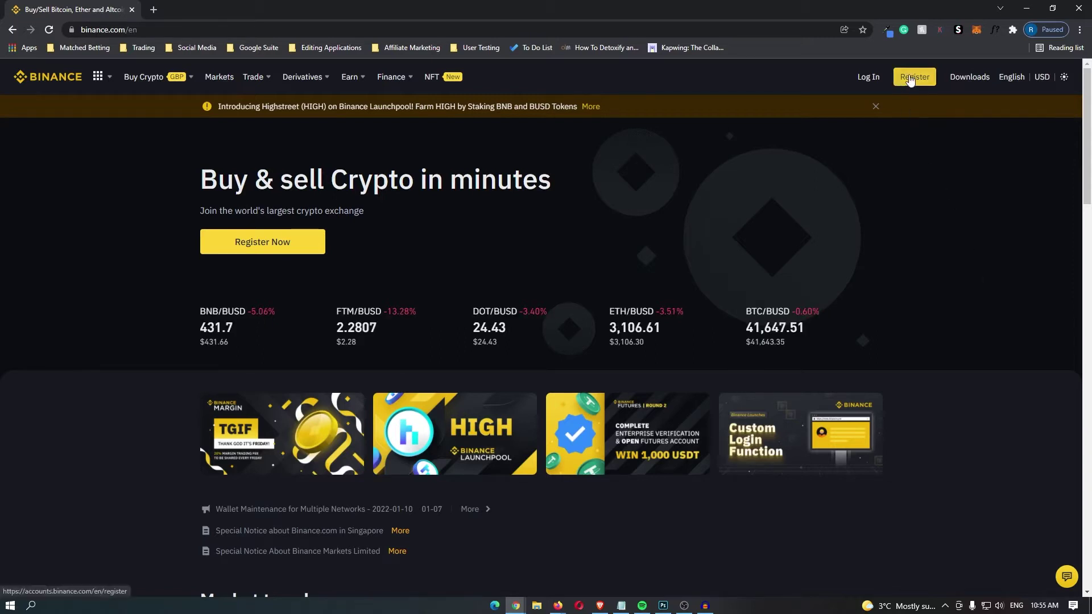
Register a new Binance personal account and return to the homepage signed in
{"action": "left_click", "coordinate": [910, 79]}
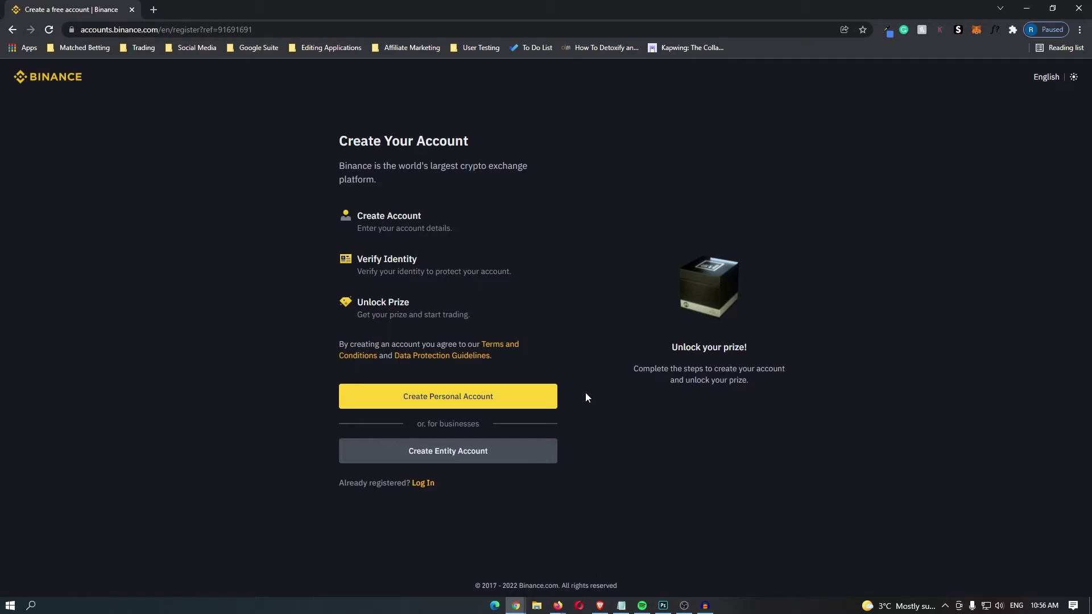
{"action": "left_click", "coordinate": [535, 397]}
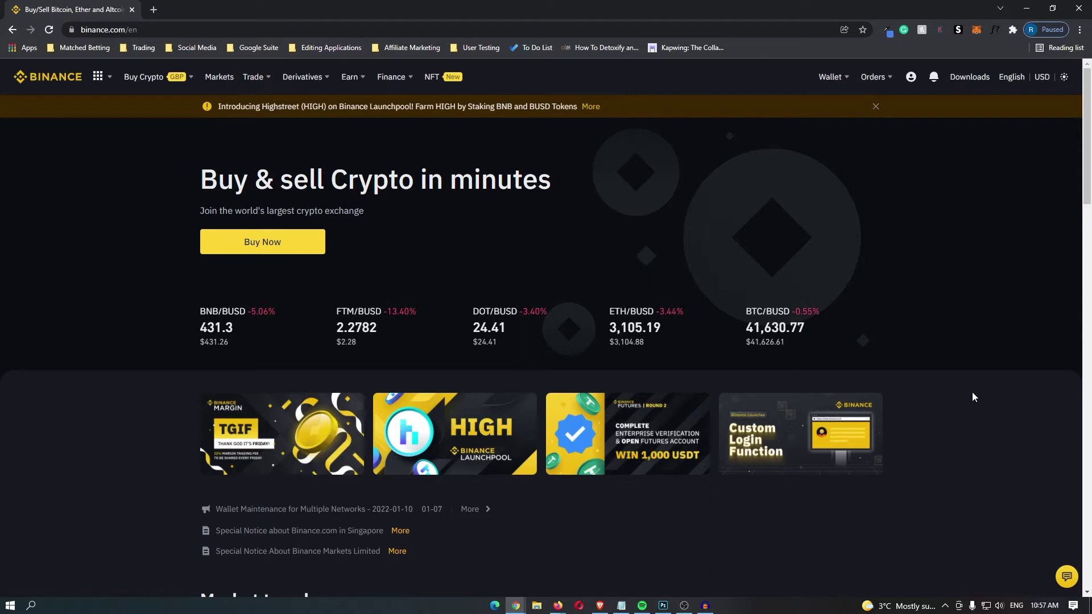
View Personal Verification showing the account fully verified with deposit and withdrawal limits
{"action": "scroll", "coordinate": [990, 415], "scroll_direction": "down", "scroll_amount": 1}
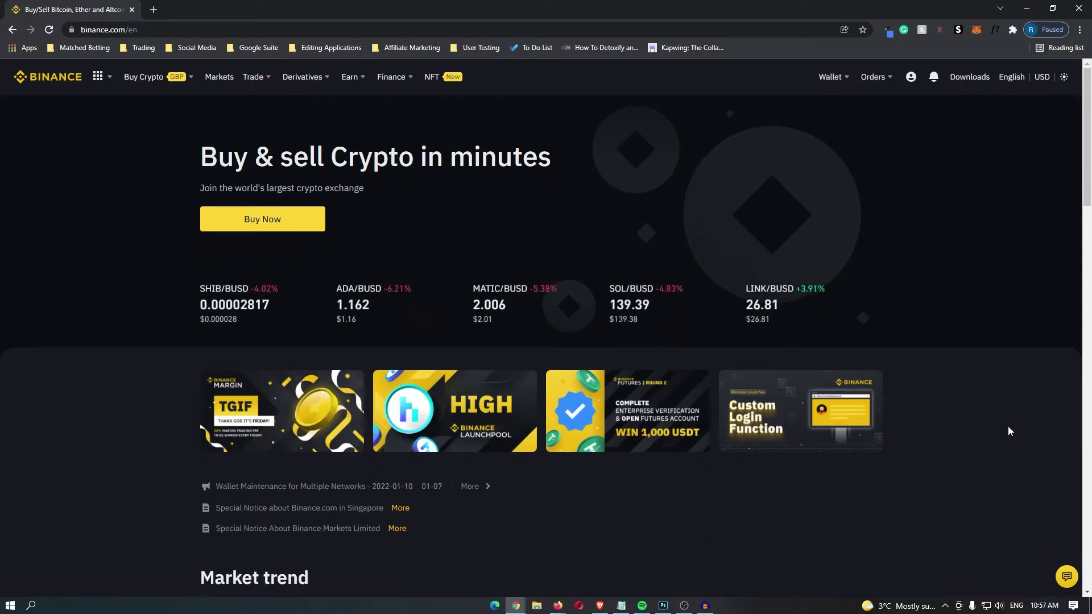
{"action": "mouse_move", "coordinate": [910, 76]}
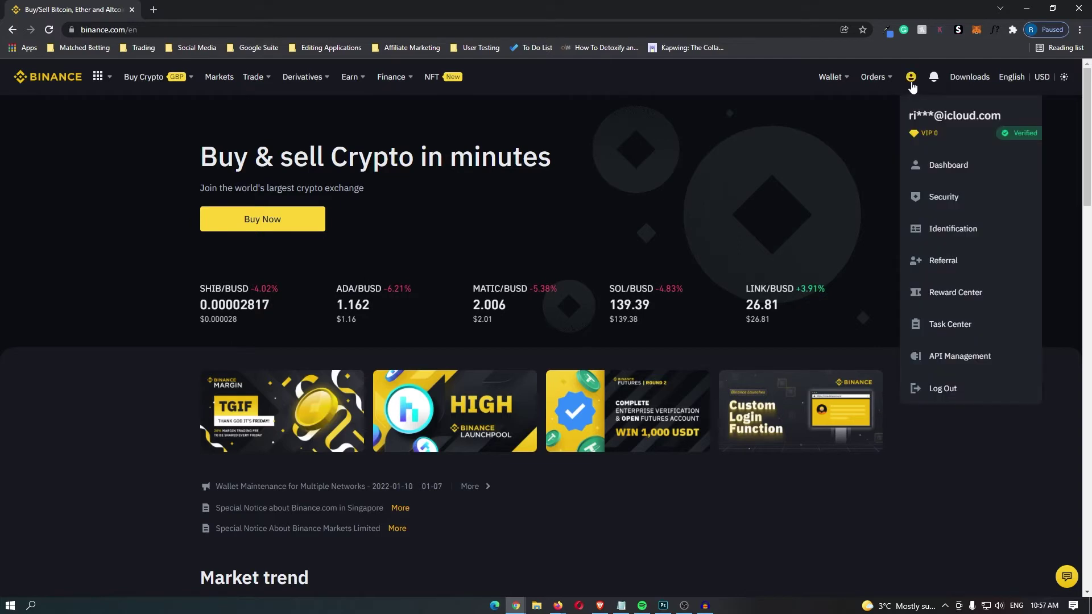
{"action": "left_click", "coordinate": [952, 231]}
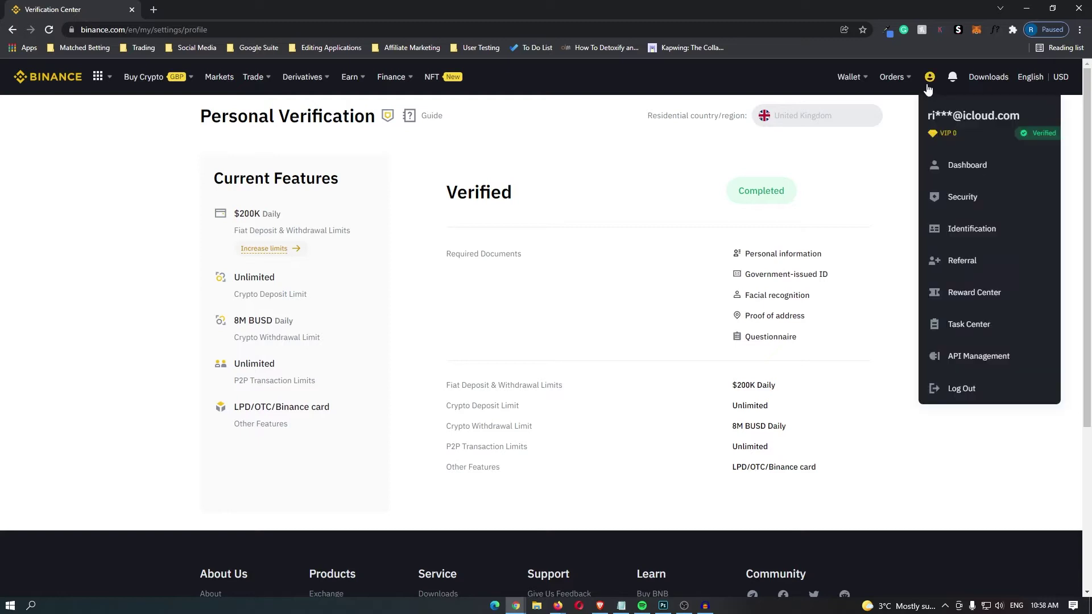
Open Security settings and highlight the Binance/Google Authenticator heading
{"action": "left_click", "coordinate": [939, 209]}
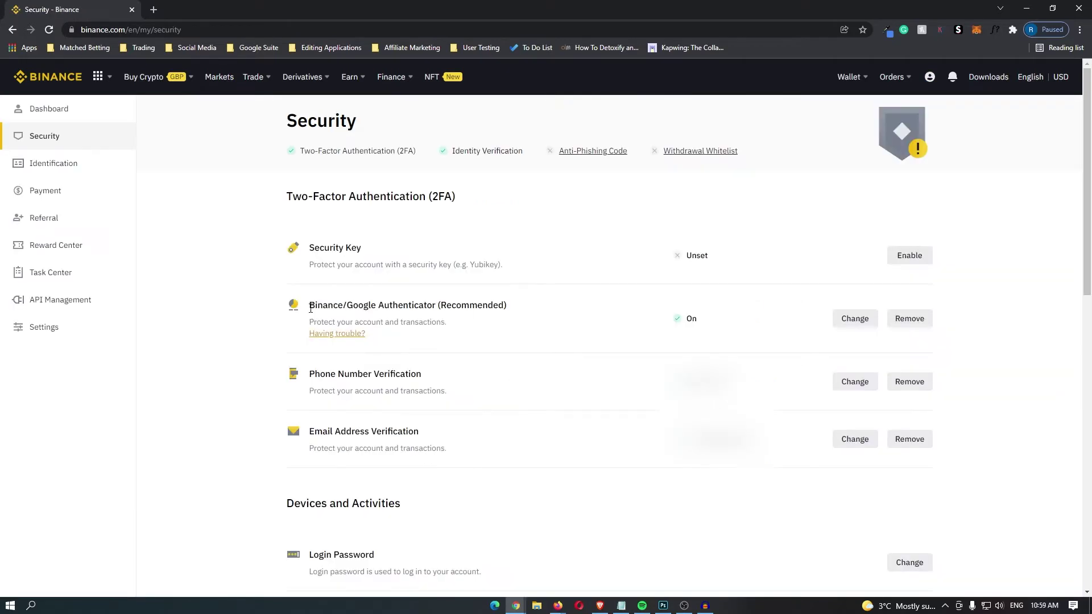
{"action": "left_click_drag", "start_coordinate": [312, 308], "coordinate": [481, 307]}
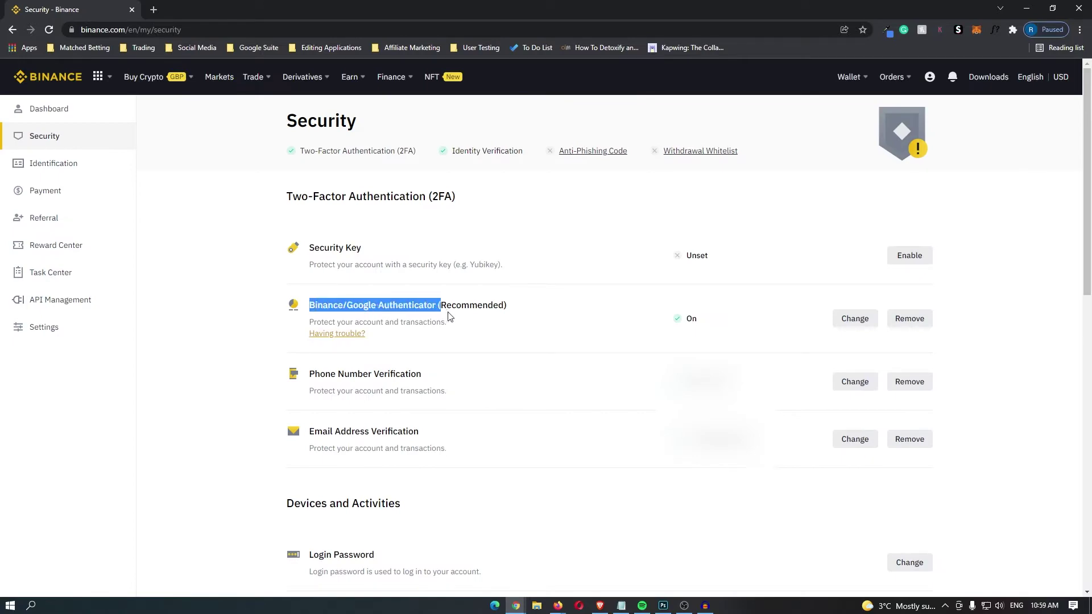
{"action": "left_click", "coordinate": [557, 314]}
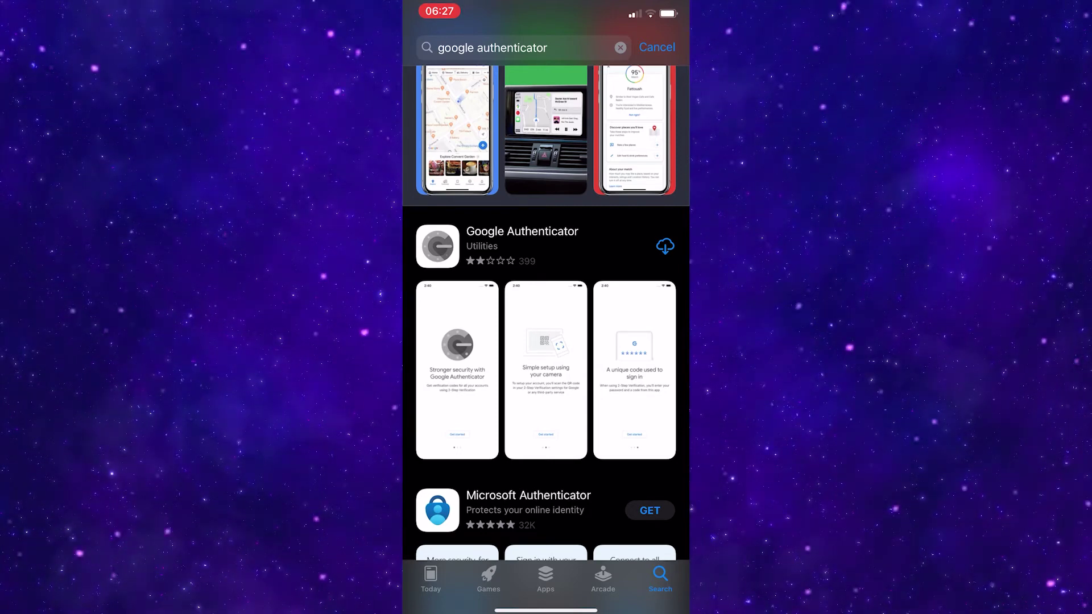
{"action": "scroll", "coordinate": [546, 307], "scroll_direction": "up", "scroll_amount": 2}
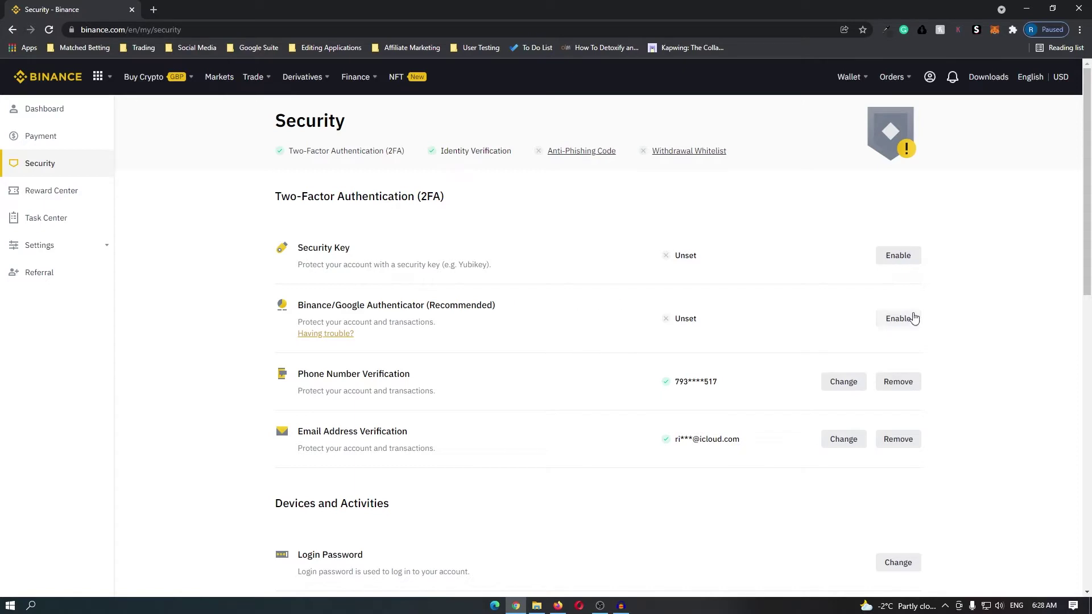
Enable Google Authenticator and scan Binance's QR code into the authenticator app
{"action": "left_click", "coordinate": [898, 322]}
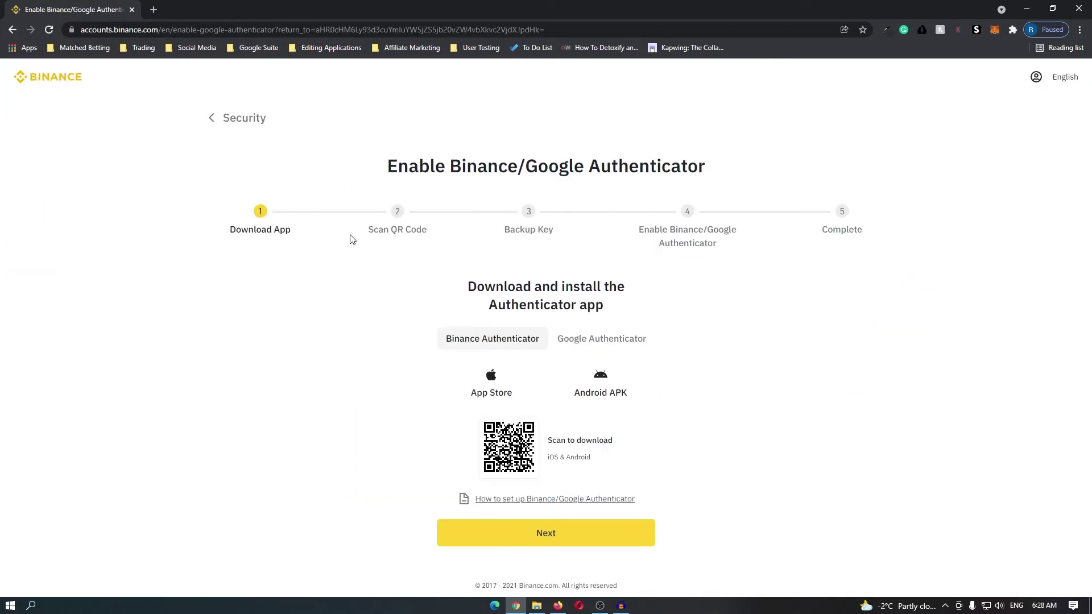
{"action": "left_click", "coordinate": [588, 340]}
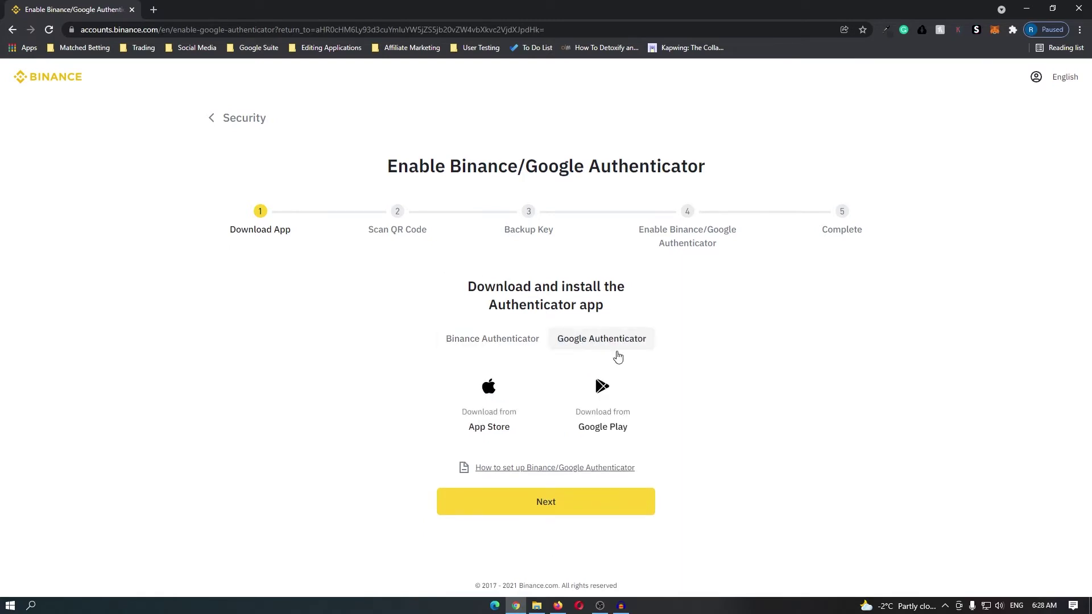
{"action": "left_click", "coordinate": [573, 504]}
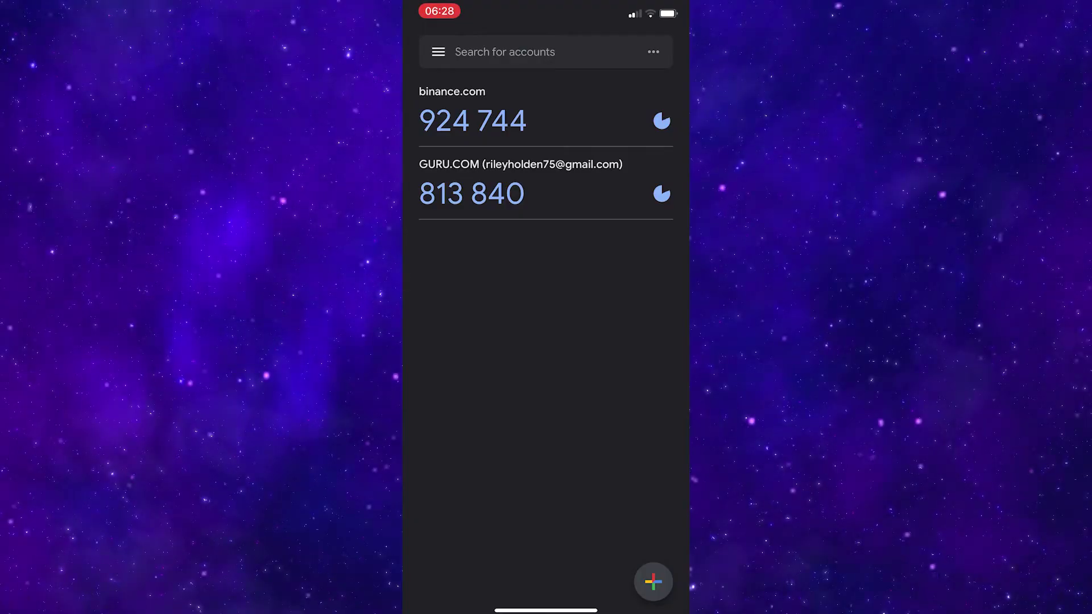
{"action": "left_click", "coordinate": [653, 581]}
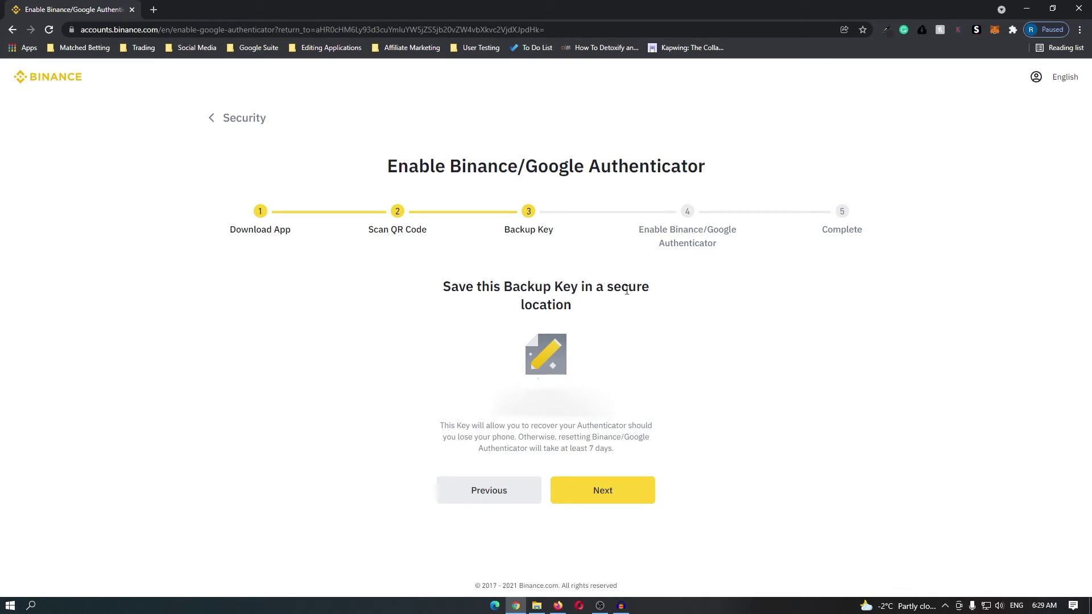
Save the Google Authenticator backup key
{"action": "double_click", "coordinate": [601, 414]}
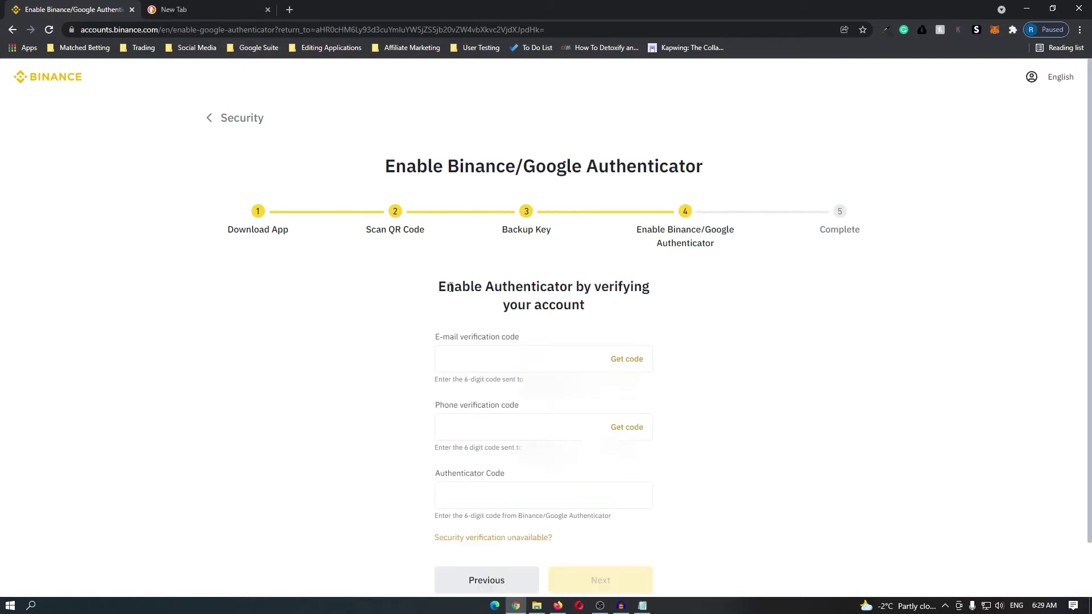
{"action": "left_click_drag", "start_coordinate": [441, 286], "coordinate": [646, 292]}
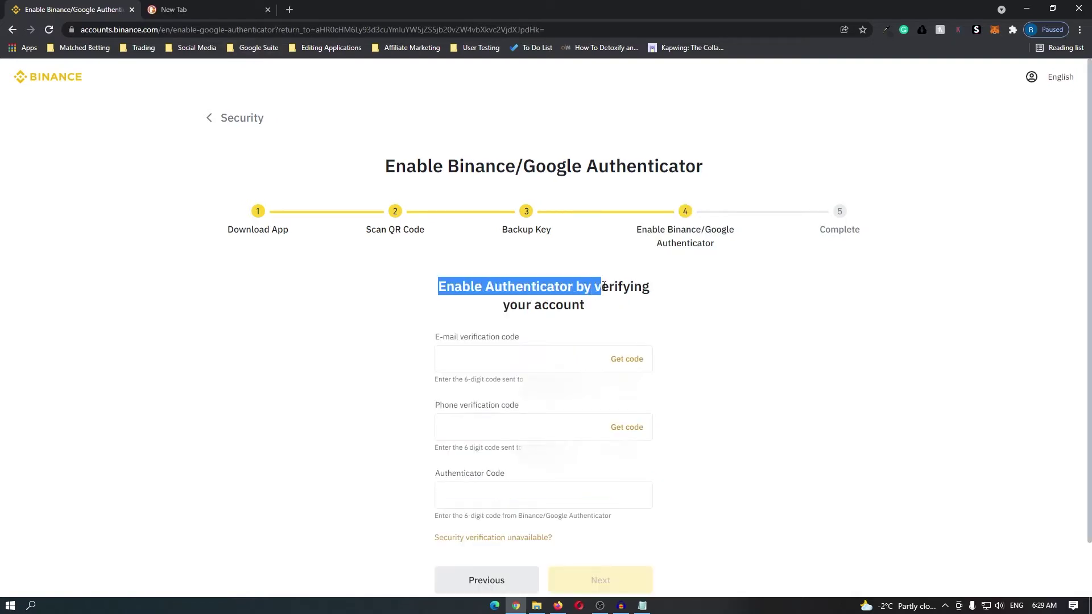
{"action": "left_click", "coordinate": [616, 325]}
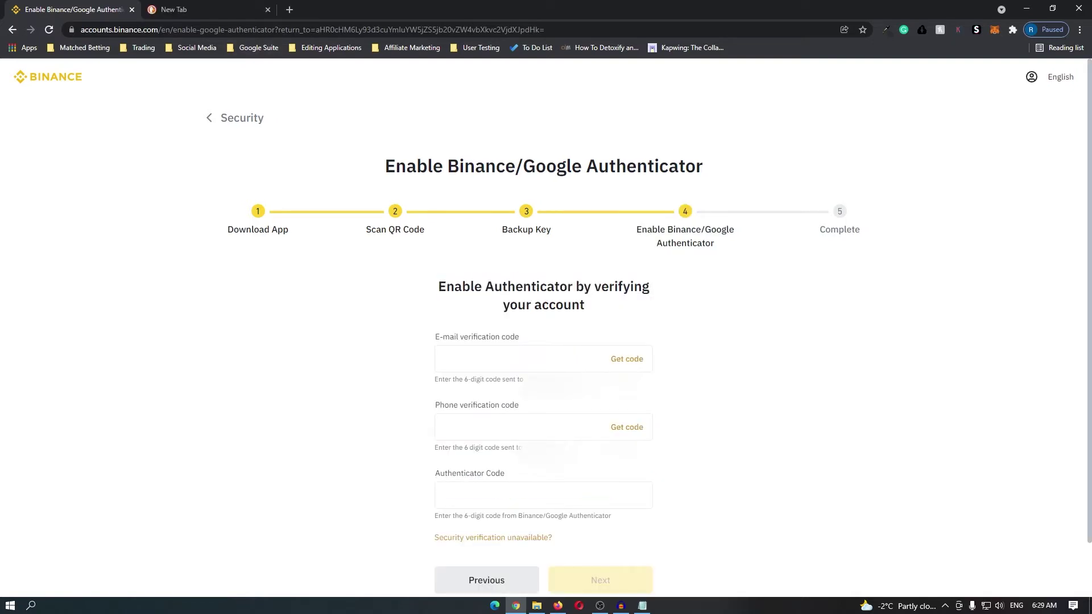
{"action": "scroll", "coordinate": [559, 269], "scroll_direction": "down", "scroll_amount": 1}
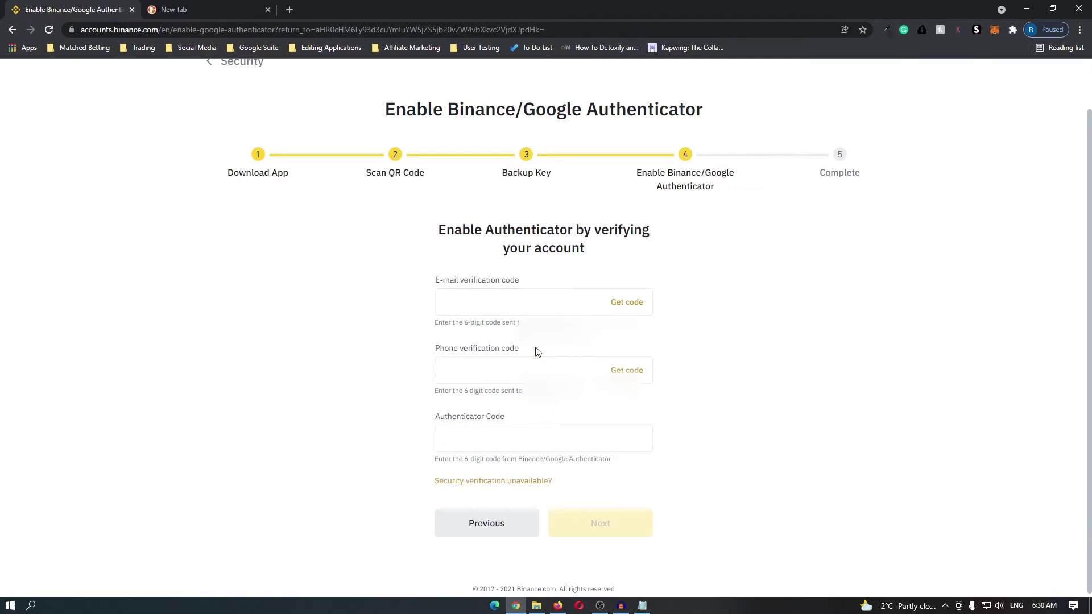
Submit the email, phone and authenticator codes to turn Google Authenticator on
{"action": "left_click", "coordinate": [568, 430]}
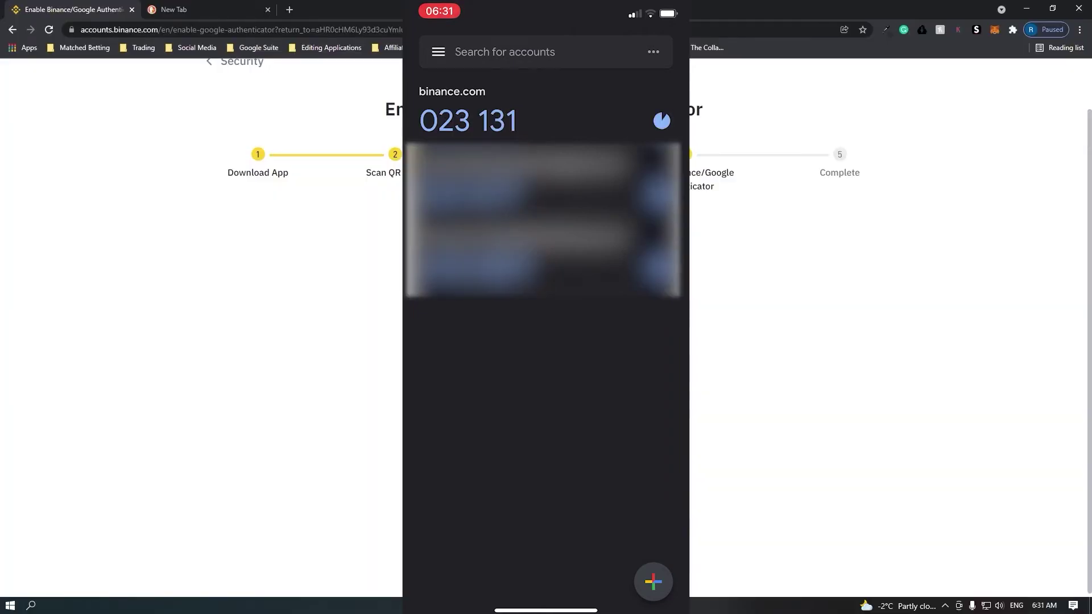
{"action": "left_click", "coordinate": [628, 526]}
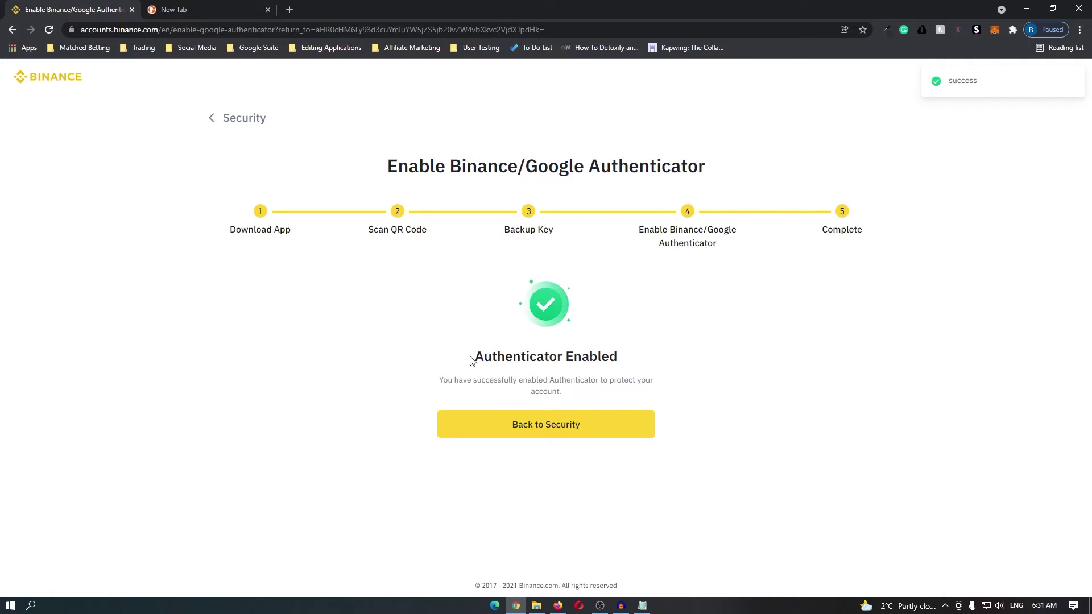
{"action": "left_click_drag", "start_coordinate": [472, 356], "coordinate": [646, 378]}
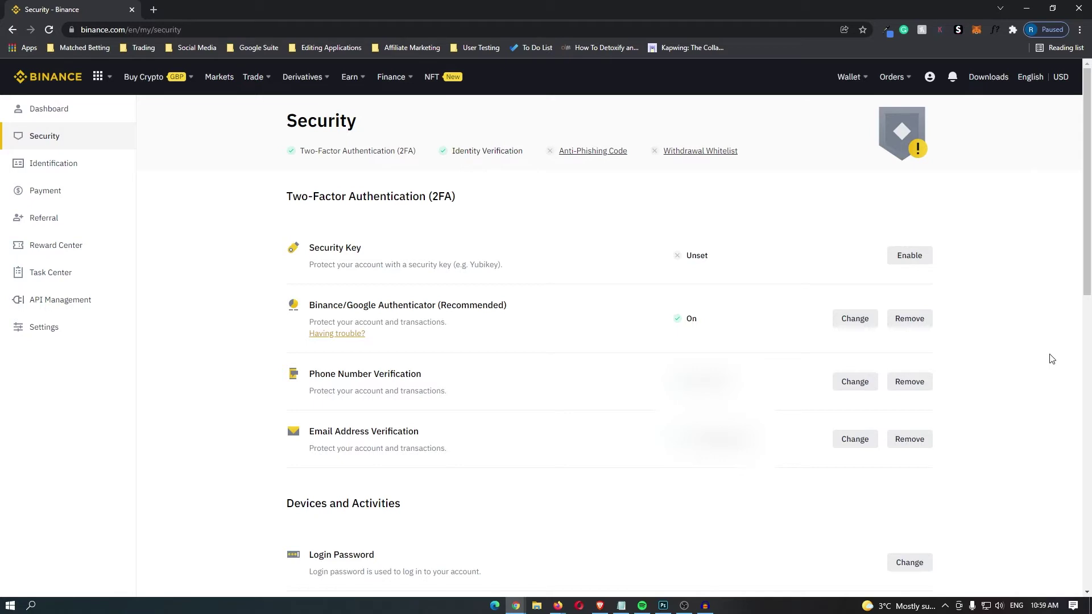
{"action": "mouse_move", "coordinate": [145, 76]}
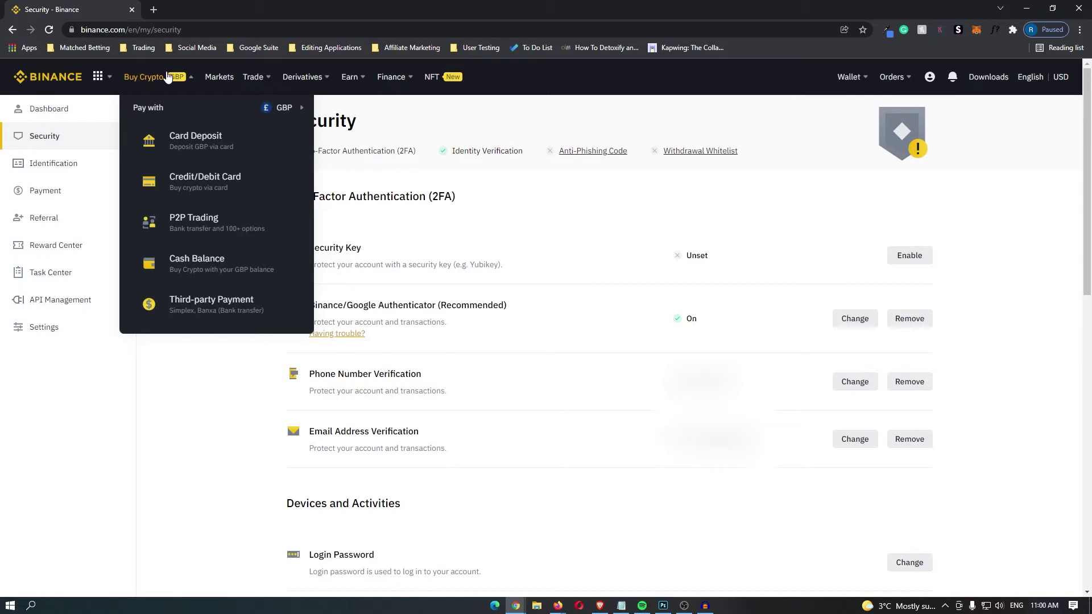
Open the Credit/Debit Card purchase page, defaulting to spend GBP for BTC
{"action": "left_click", "coordinate": [183, 179]}
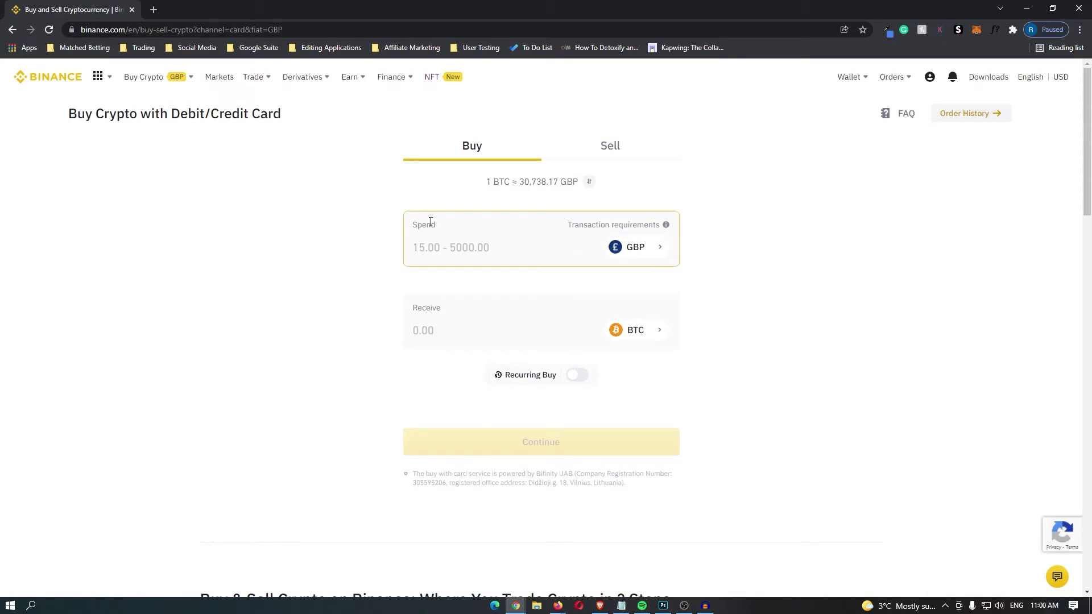
{"action": "left_click", "coordinate": [642, 252]}
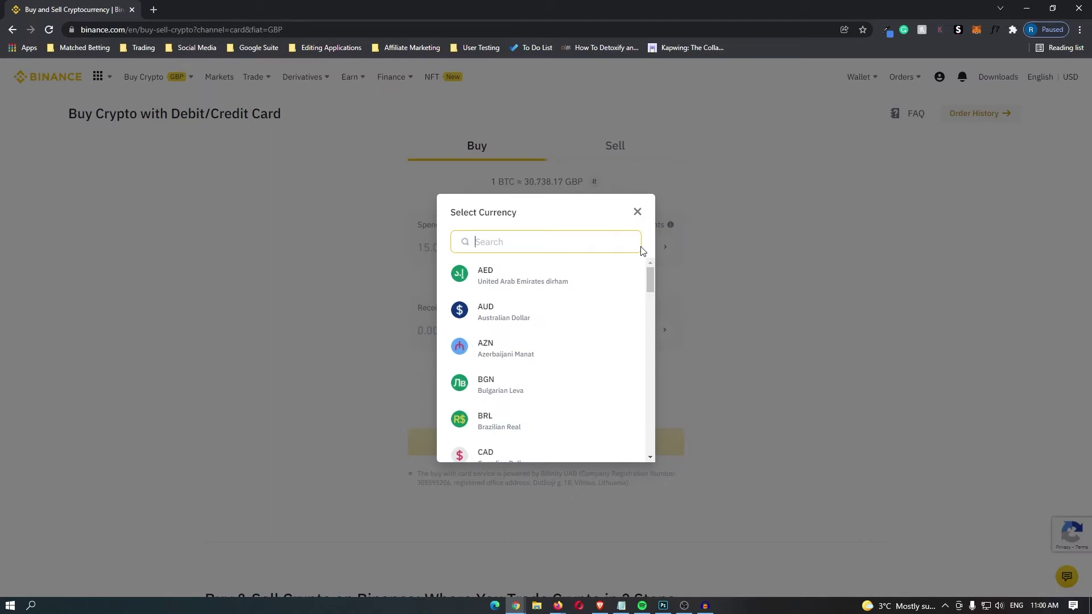
{"action": "type", "text": "g"}
{"action": "left_click", "coordinate": [618, 266]}
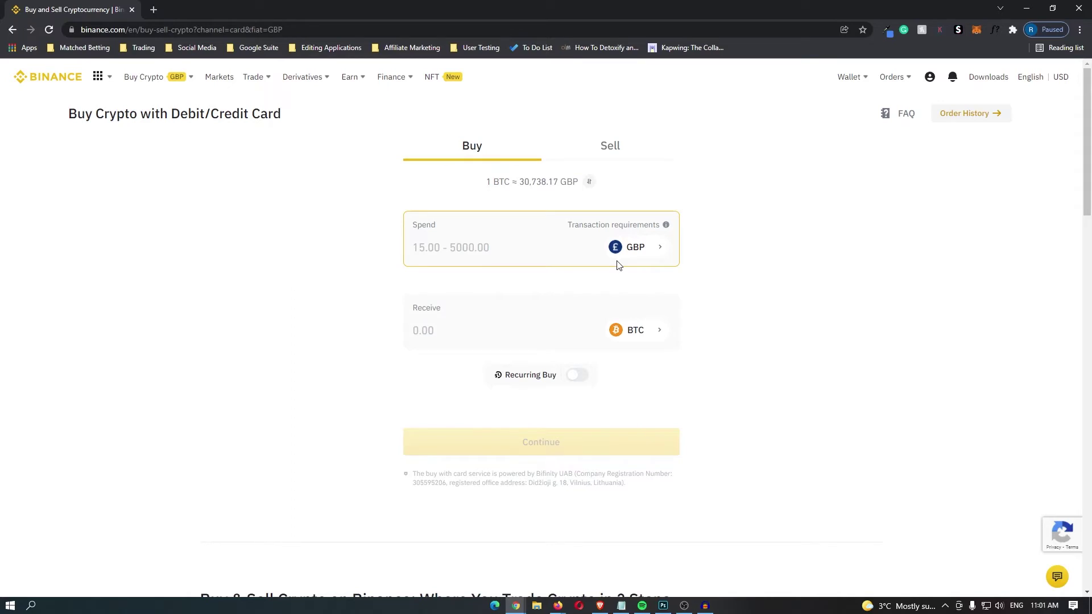
{"action": "left_click", "coordinate": [635, 330]}
{"action": "scroll", "coordinate": [640, 336], "scroll_direction": "down", "scroll_amount": 2}
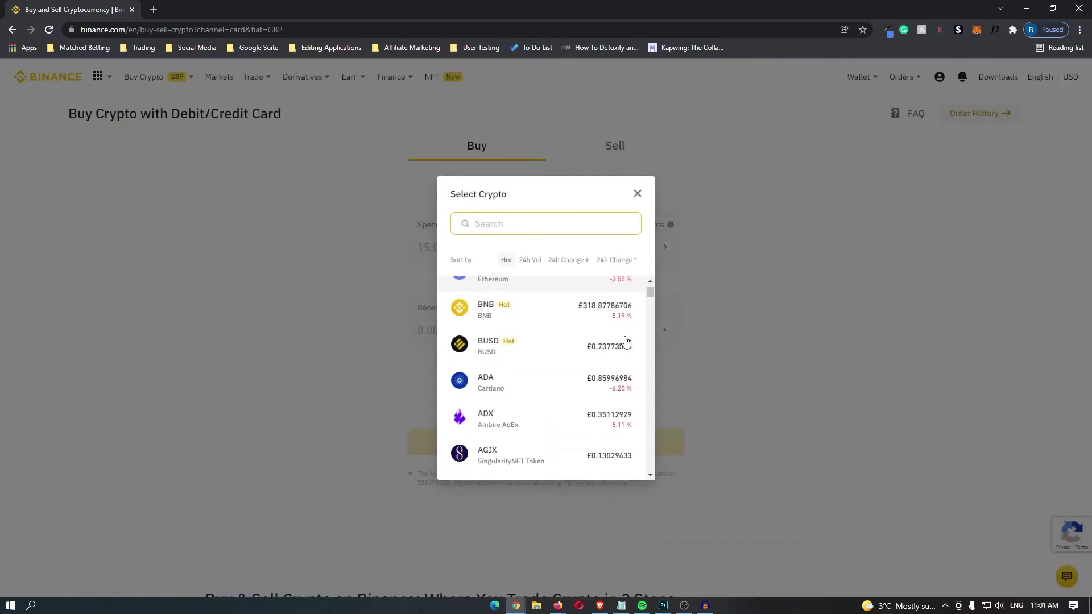
{"action": "scroll", "coordinate": [628, 340], "scroll_direction": "down", "scroll_amount": 2}
{"action": "scroll", "coordinate": [625, 341], "scroll_direction": "down", "scroll_amount": 2}
{"action": "scroll", "coordinate": [626, 341], "scroll_direction": "down", "scroll_amount": 1}
{"action": "left_click", "coordinate": [317, 176]}
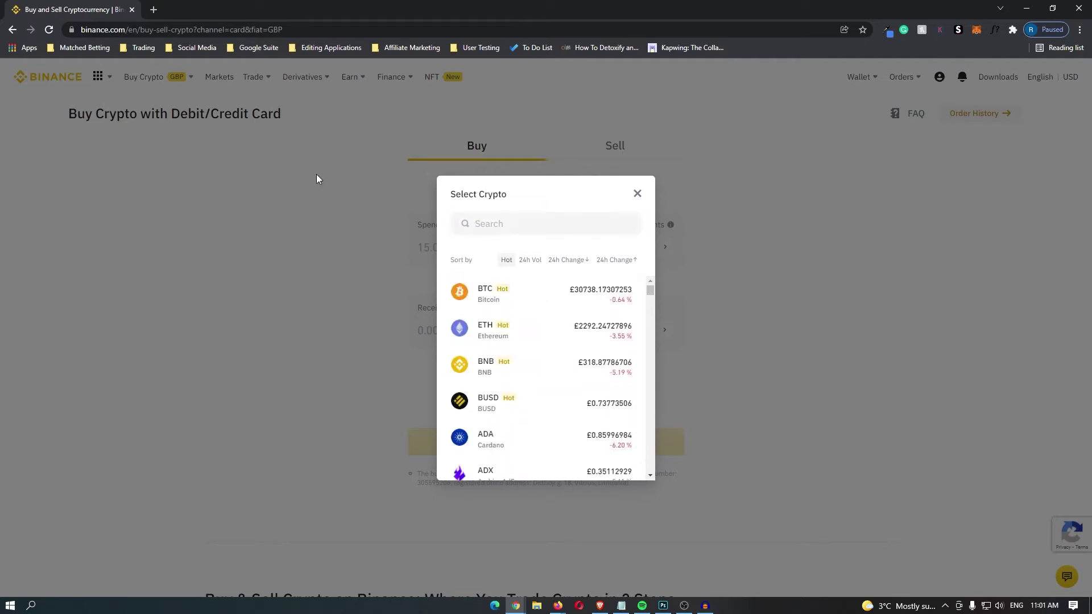
{"action": "left_click", "coordinate": [637, 195]}
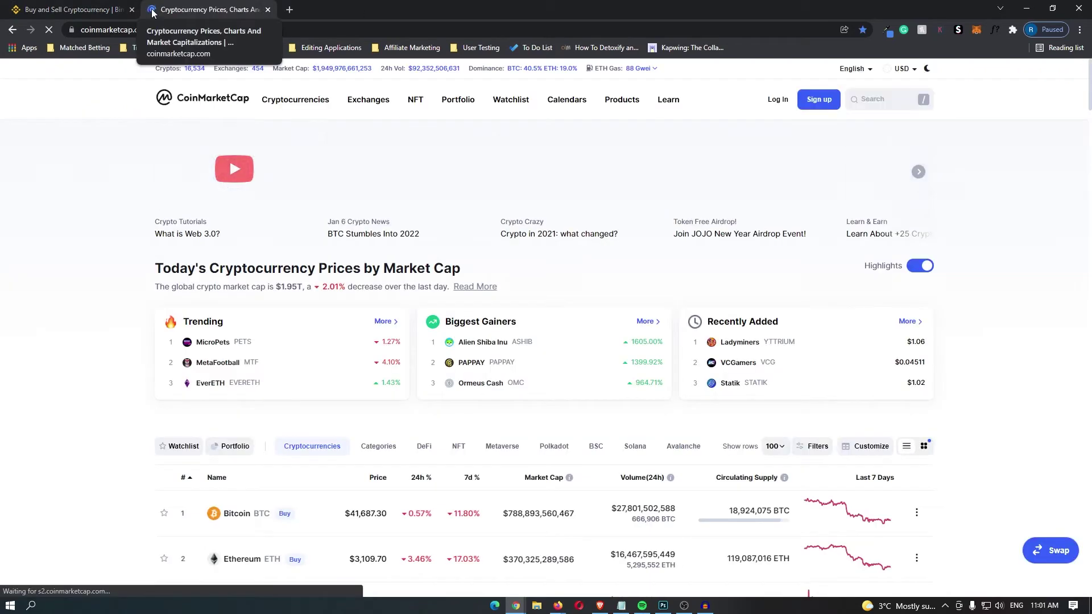
Scan CoinMarketCap's coin rankings including Terra LUNA, then return to the Binance tab
{"action": "scroll", "coordinate": [209, 71], "scroll_direction": "down", "scroll_amount": 1}
{"action": "scroll", "coordinate": [209, 71], "scroll_direction": "down", "scroll_amount": 3}
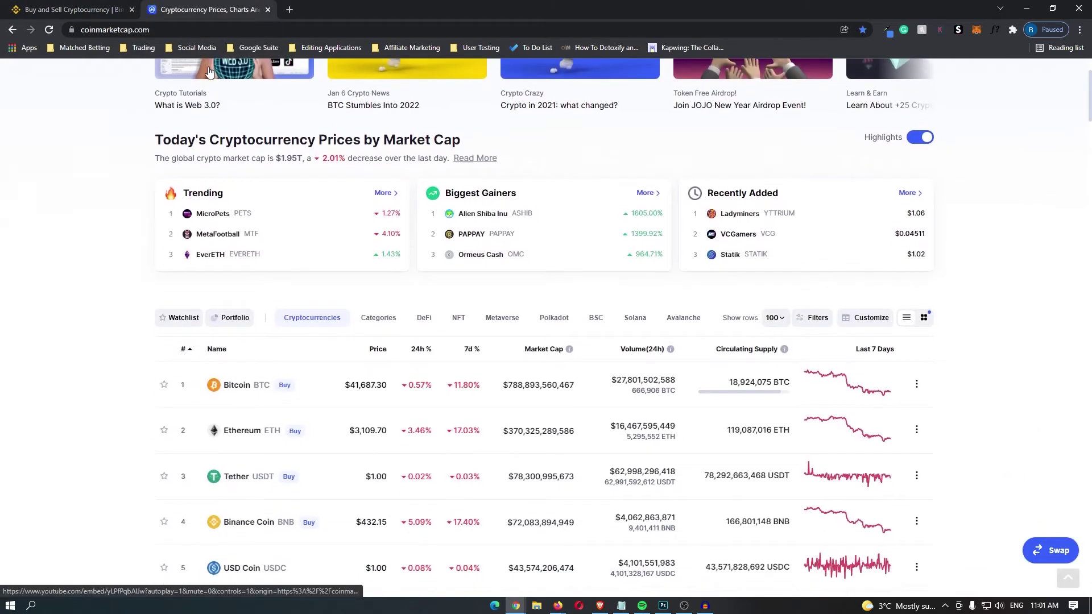
{"action": "scroll", "coordinate": [335, 120], "scroll_direction": "down", "scroll_amount": 3}
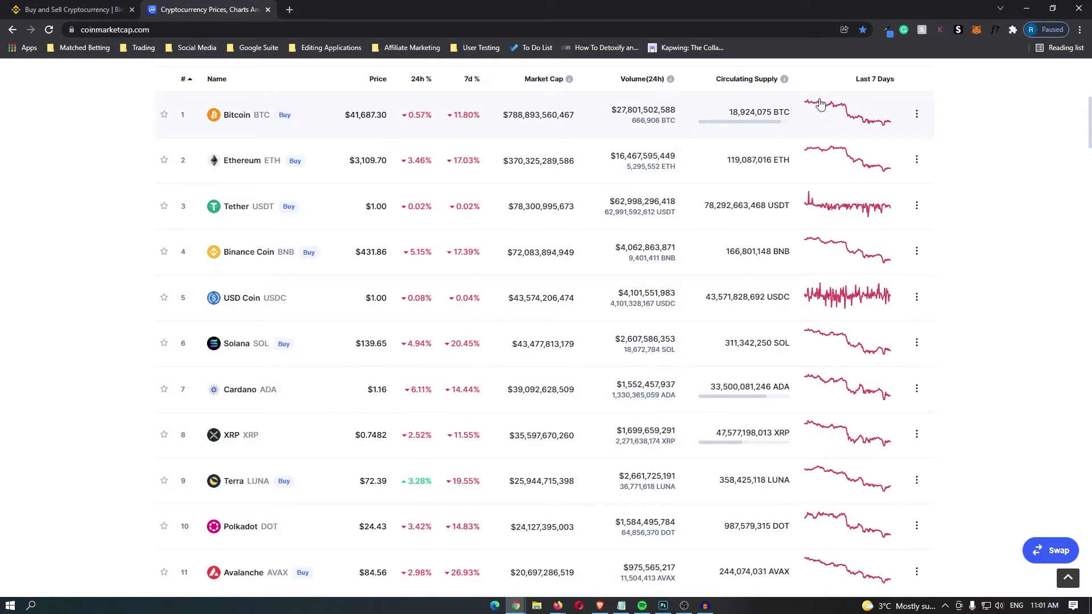
{"action": "scroll", "coordinate": [855, 185], "scroll_direction": "up", "scroll_amount": 1}
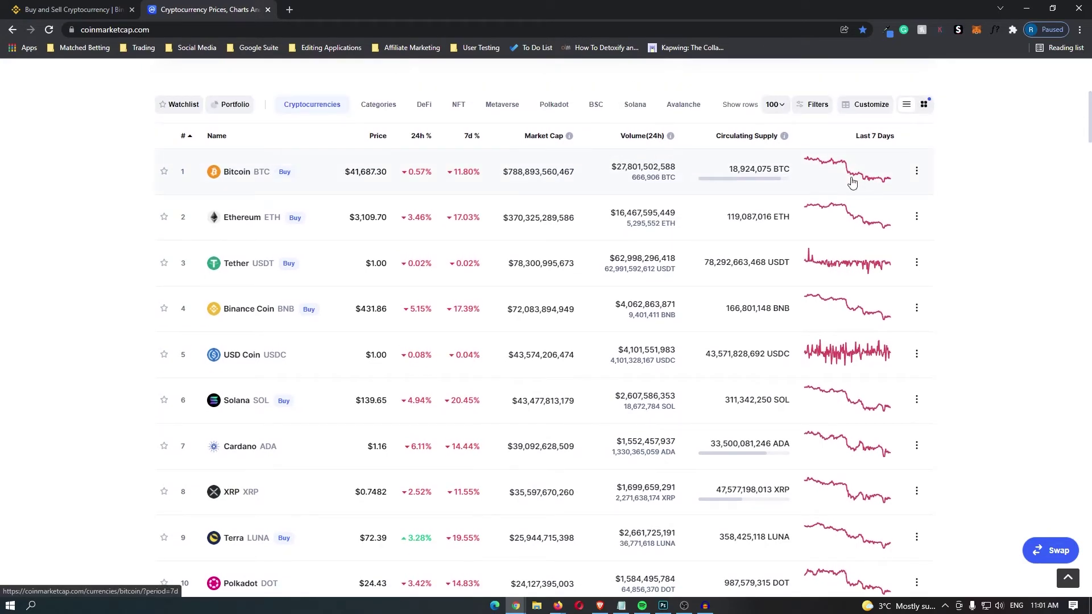
{"action": "scroll", "coordinate": [912, 208], "scroll_direction": "down", "scroll_amount": 1}
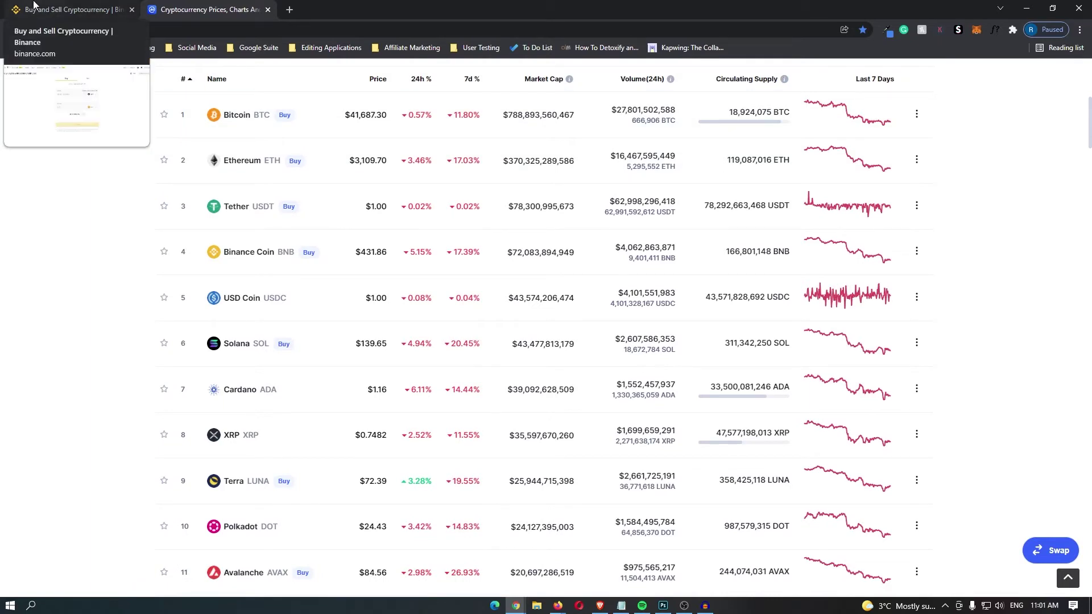
{"action": "left_click", "coordinate": [34, 5]}
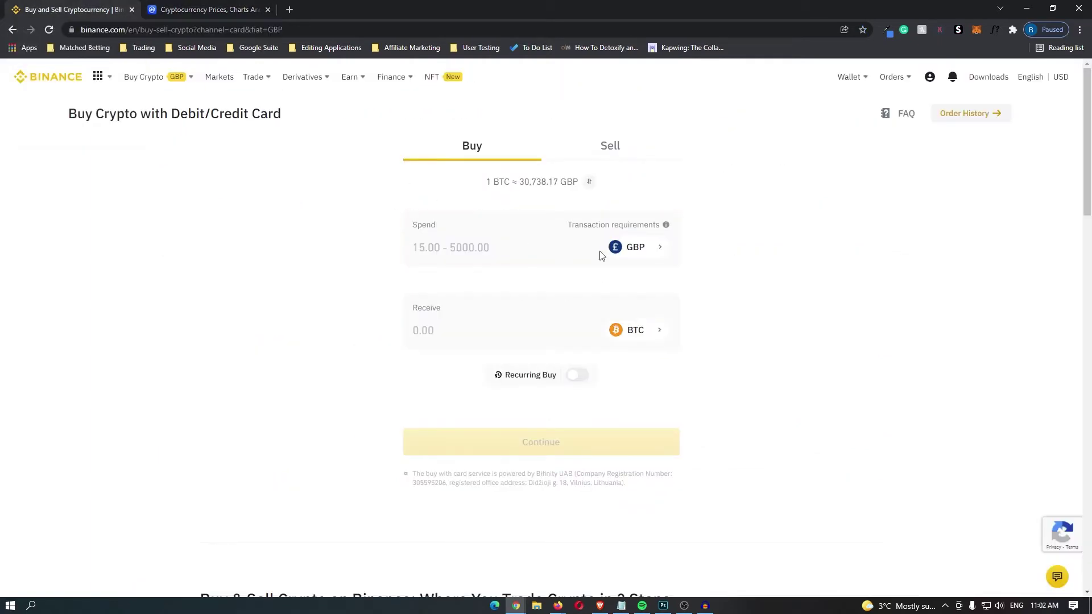
Set a card order to receive LUNA for 100 GBP and continue to payment
{"action": "left_click", "coordinate": [637, 333]}
{"action": "type", "text": "LU"}
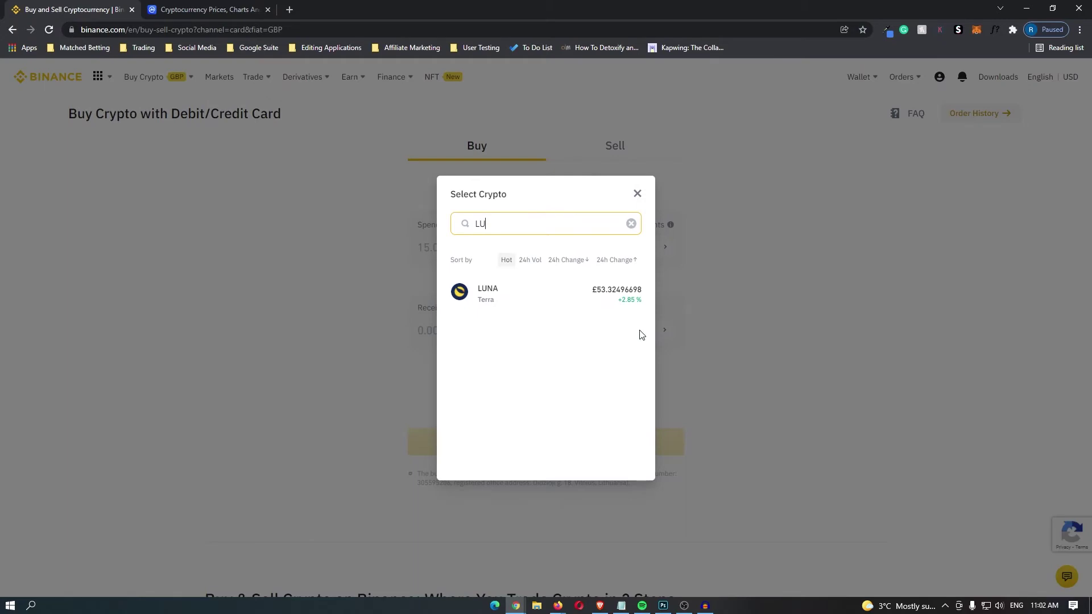
{"action": "type", "text": "N"}
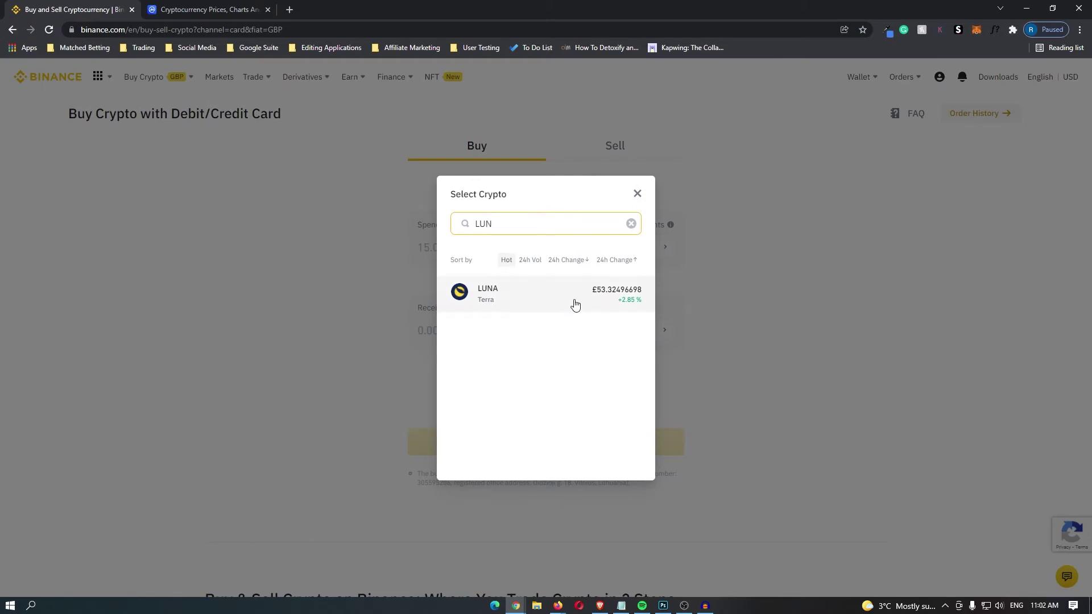
{"action": "left_click", "coordinate": [575, 306]}
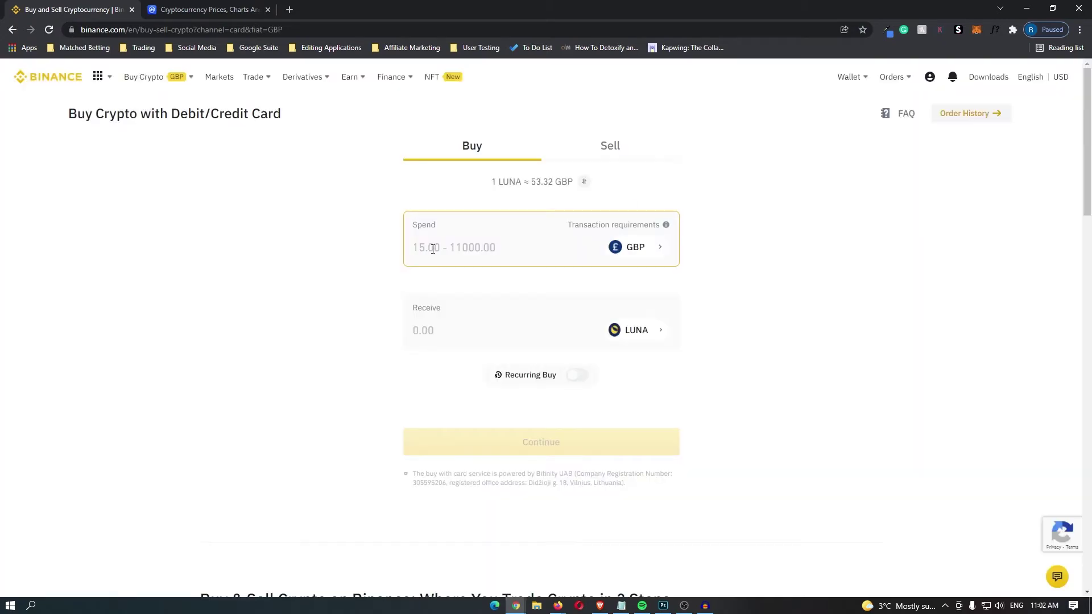
{"action": "left_click", "coordinate": [433, 249]}
{"action": "type", "text": "100"}
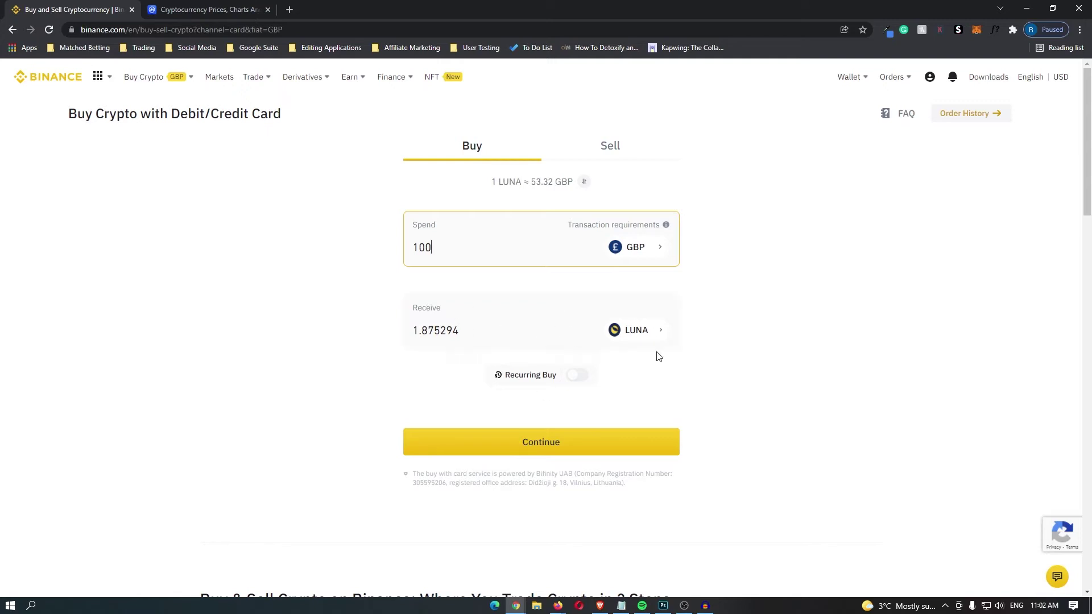
{"action": "left_click", "coordinate": [698, 401]}
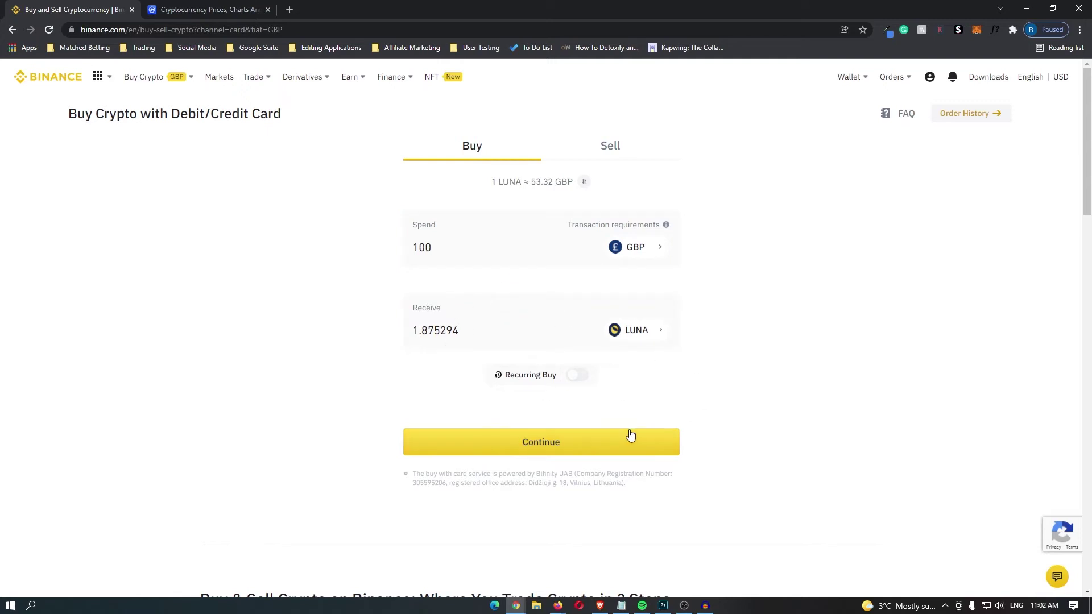
{"action": "left_click", "coordinate": [570, 448]}
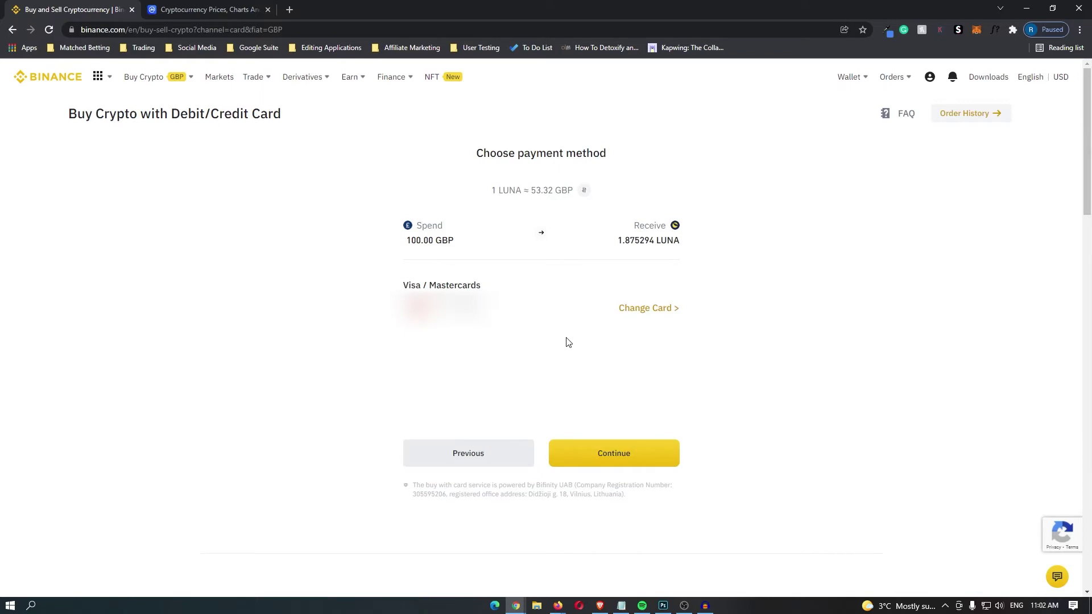
Keep the saved card and reach Confirm Order, highlighting the 2.00 GBP fee
{"action": "left_click", "coordinate": [655, 312]}
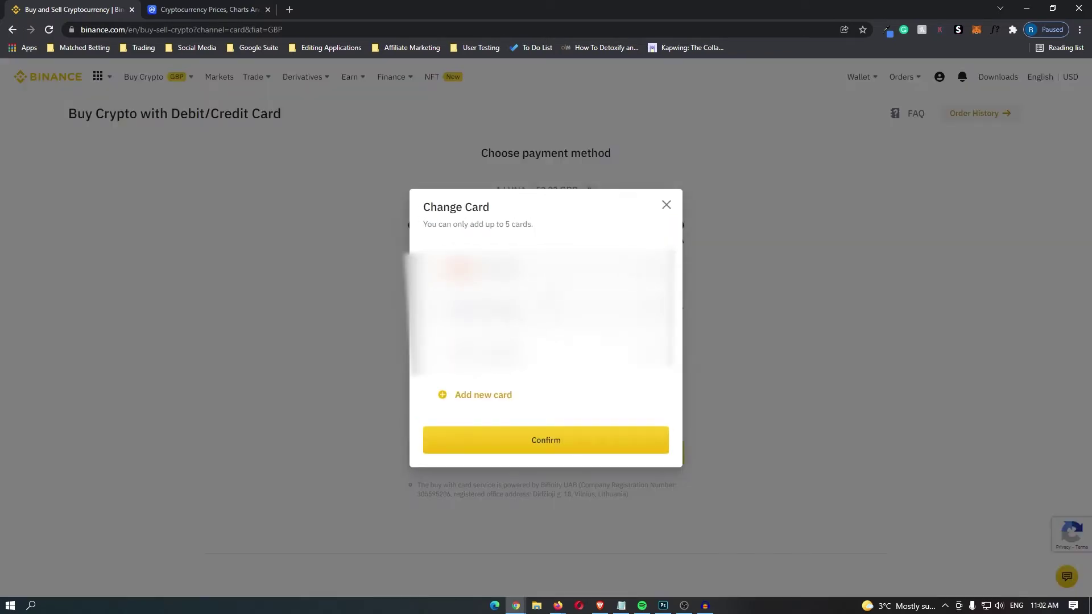
{"action": "left_click", "coordinate": [667, 206]}
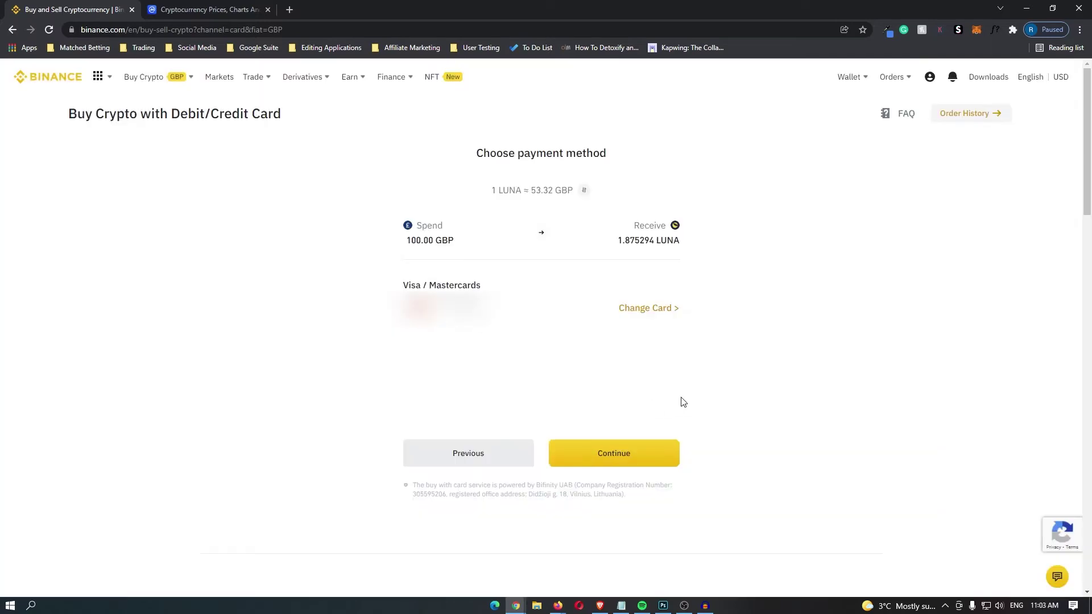
{"action": "left_click", "coordinate": [650, 449]}
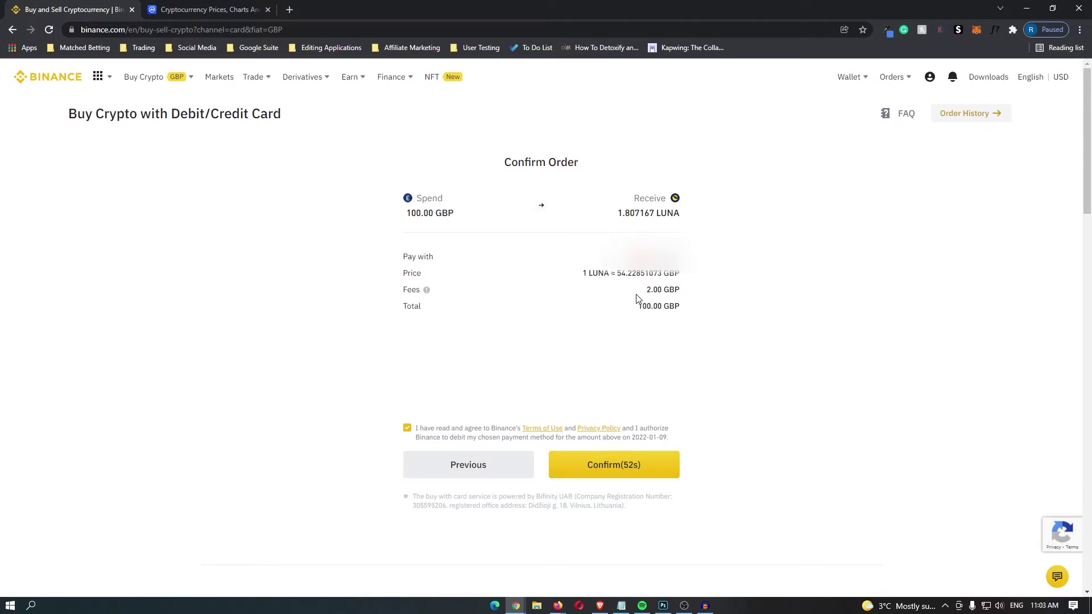
{"action": "left_click_drag", "start_coordinate": [637, 294], "coordinate": [684, 300]}
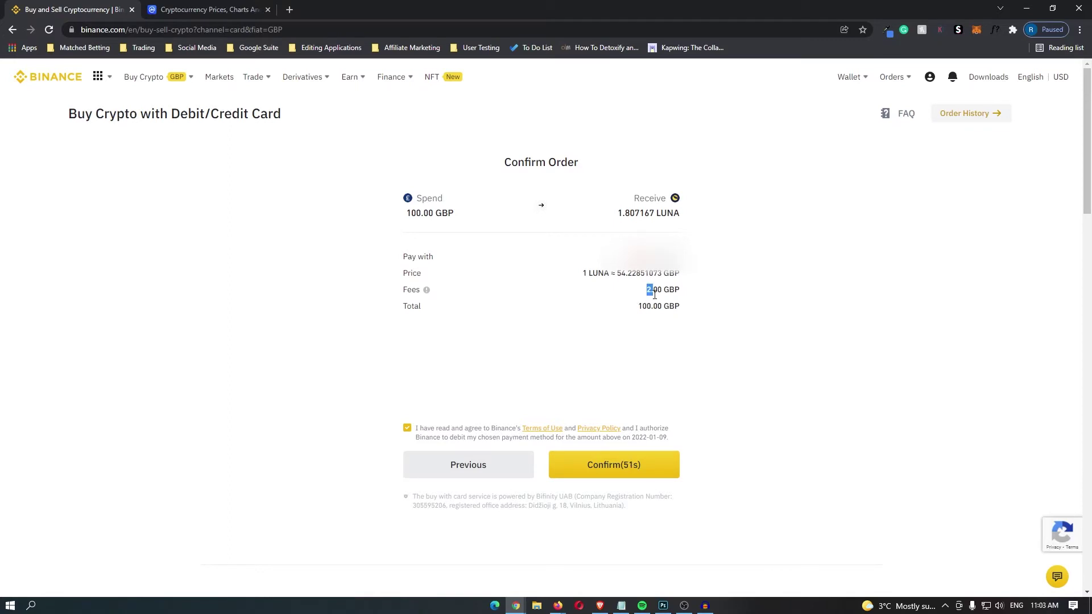
{"action": "left_click", "coordinate": [705, 313]}
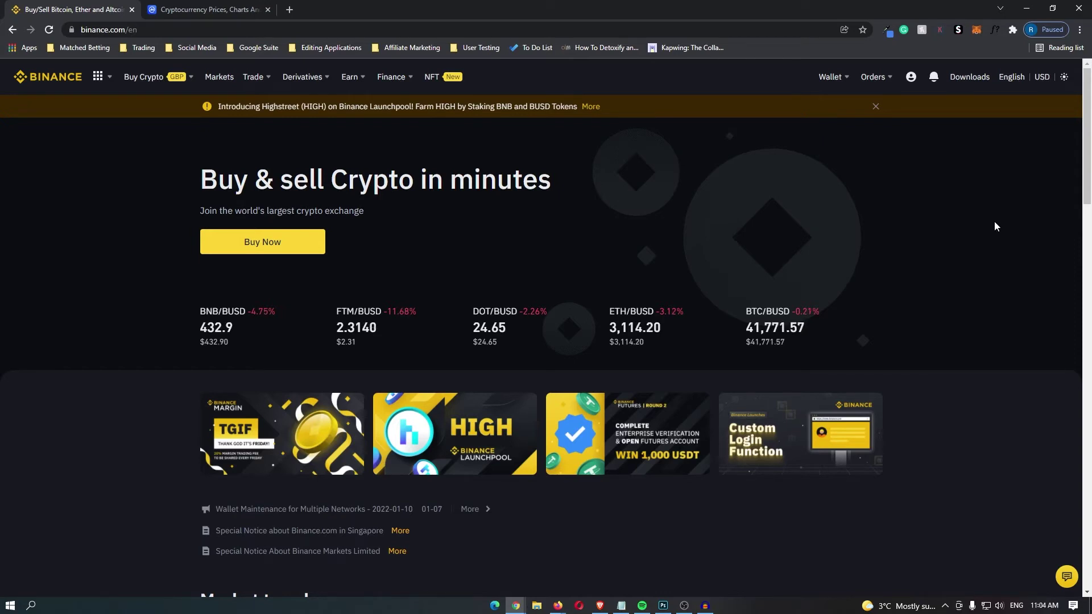
{"action": "mouse_move", "coordinate": [254, 77]}
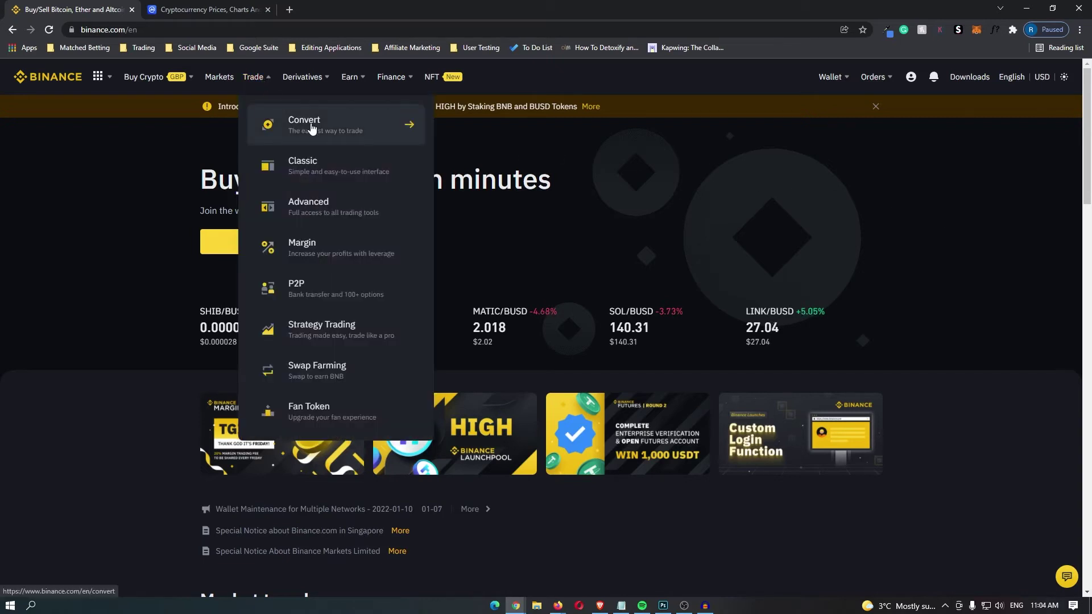
Set up a Convert from LUNA to ETH
{"action": "left_click", "coordinate": [307, 124]}
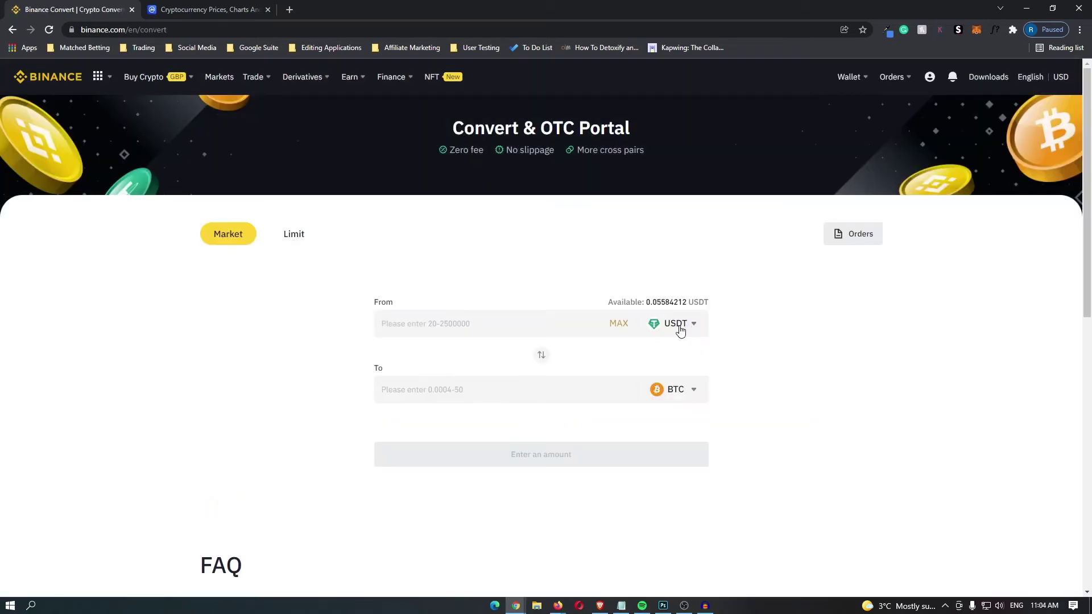
{"action": "left_click", "coordinate": [691, 327]}
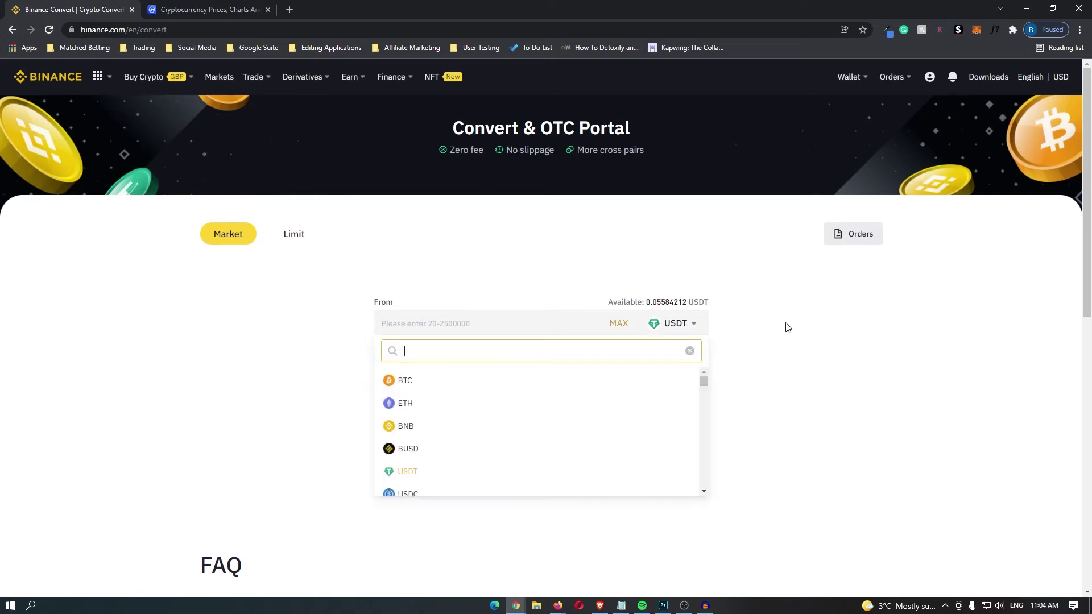
{"action": "type", "text": "lun"}
{"action": "key", "text": "Return"}
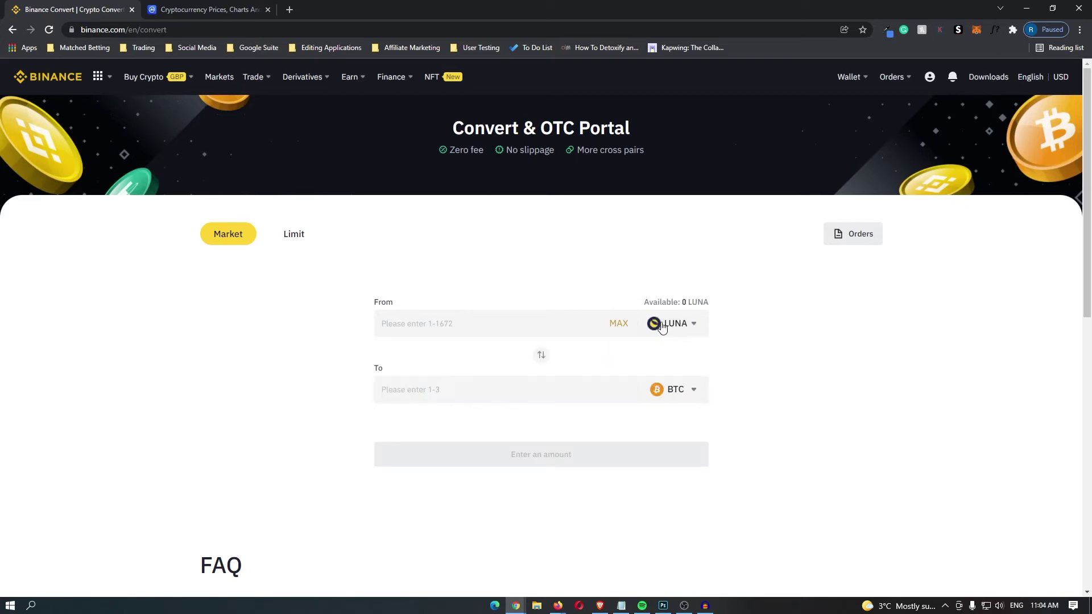
{"action": "left_click", "coordinate": [695, 392]}
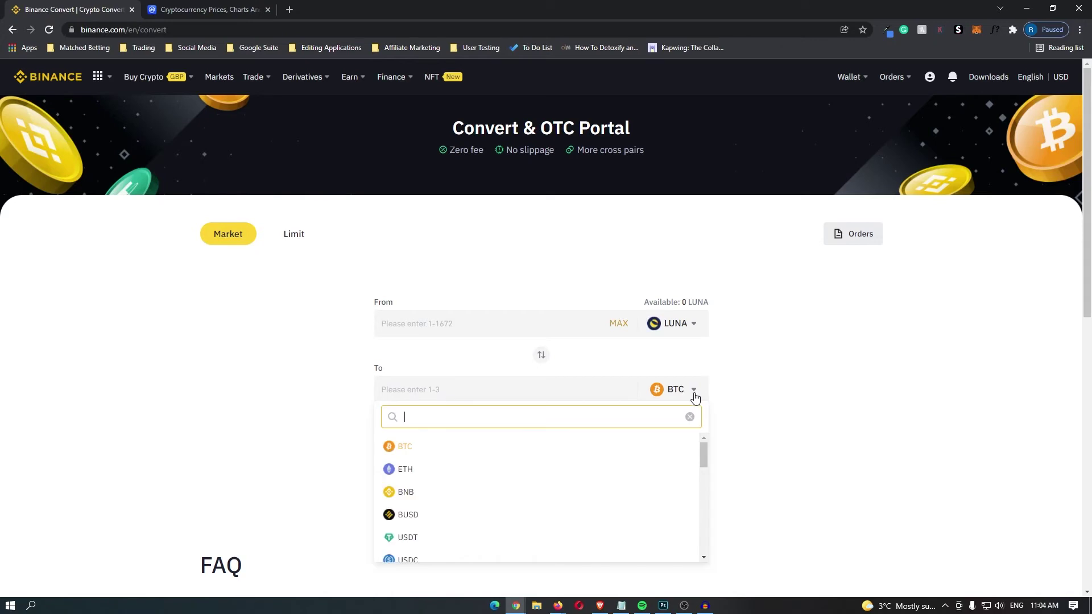
{"action": "left_click", "coordinate": [407, 473]}
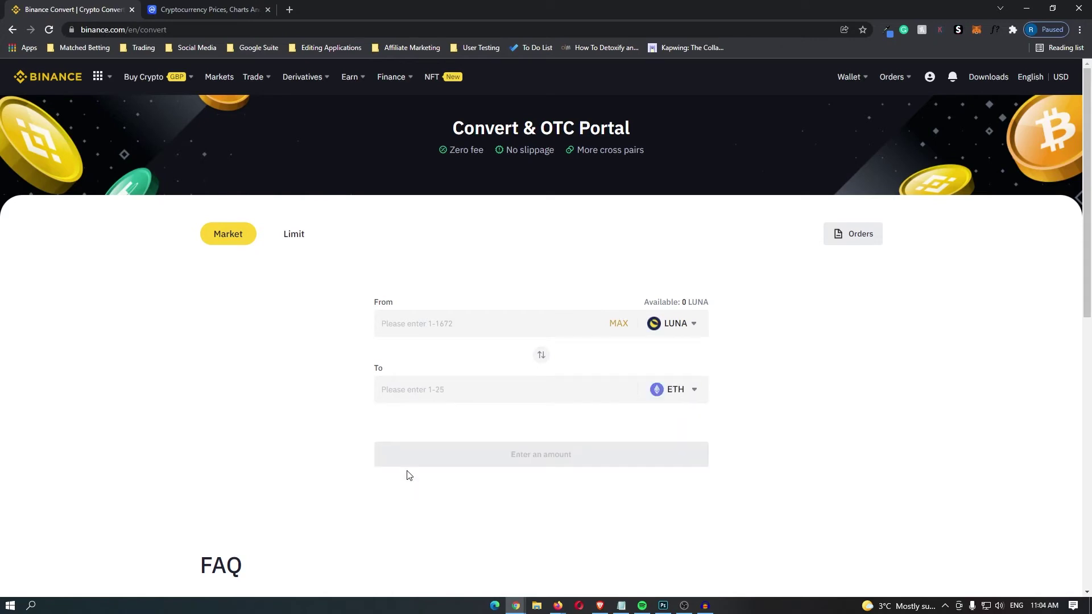
Preview converting 1 LUNA and refresh the quote
{"action": "left_click", "coordinate": [495, 323]}
{"action": "type", "text": "1"}
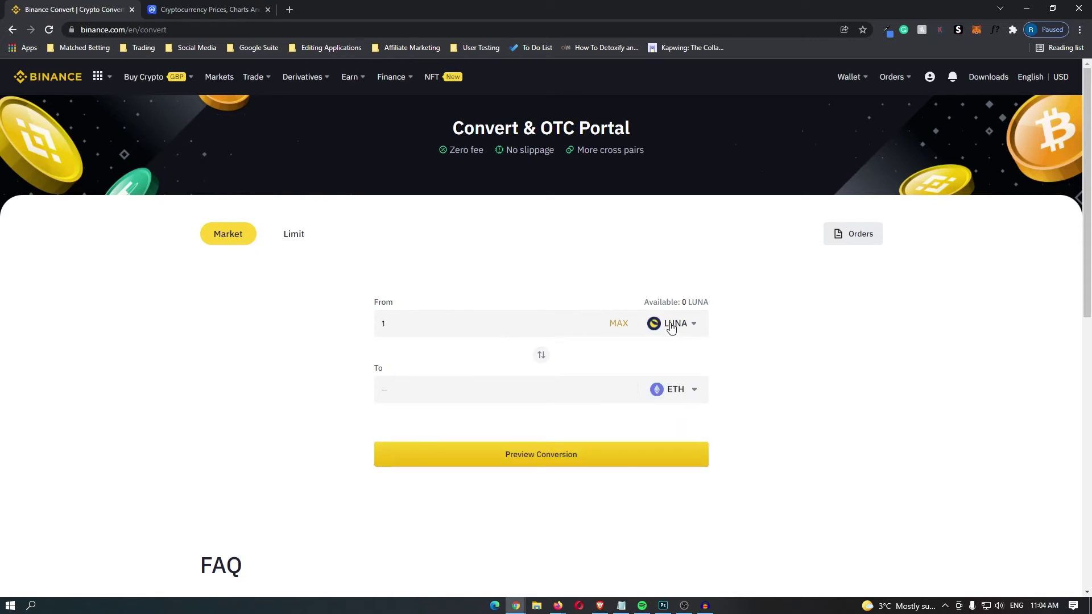
{"action": "left_click", "coordinate": [670, 461]}
{"action": "scroll", "coordinate": [461, 363], "scroll_direction": "down", "scroll_amount": 1}
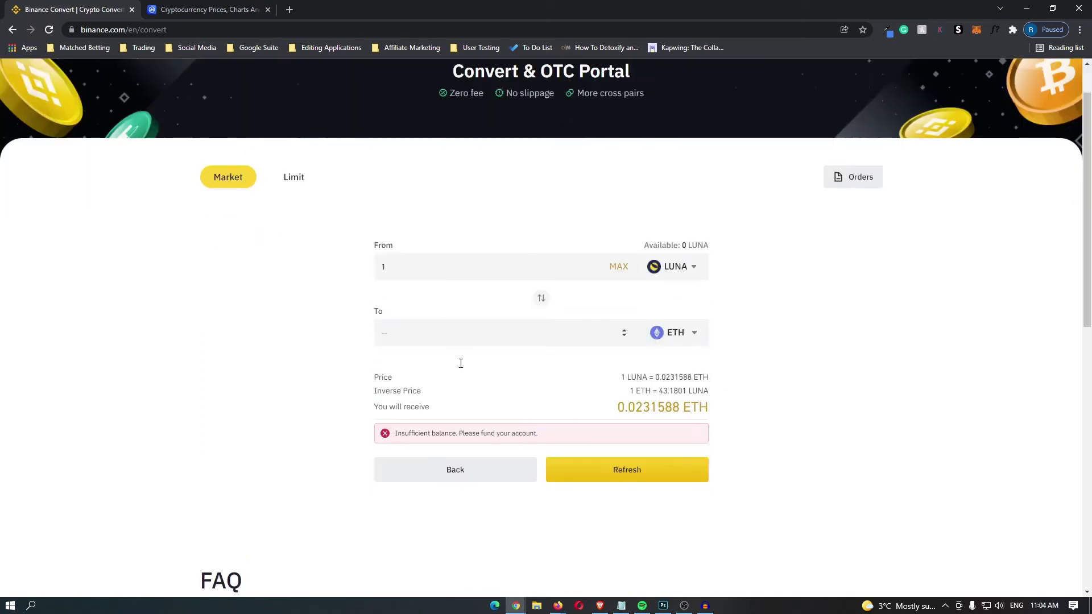
{"action": "left_click", "coordinate": [637, 476]}
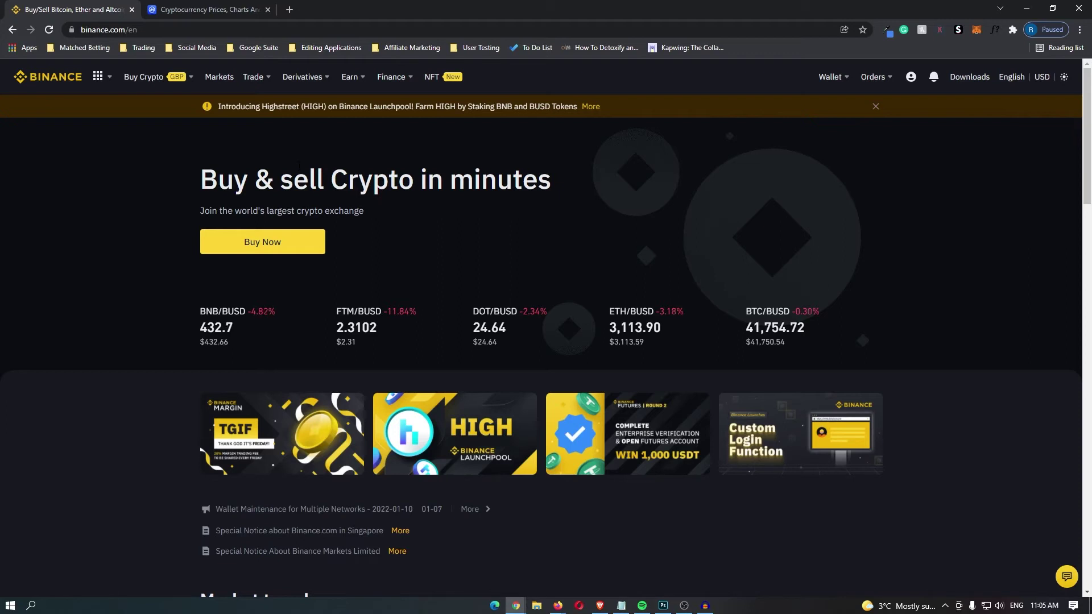
{"action": "mouse_move", "coordinate": [254, 77]}
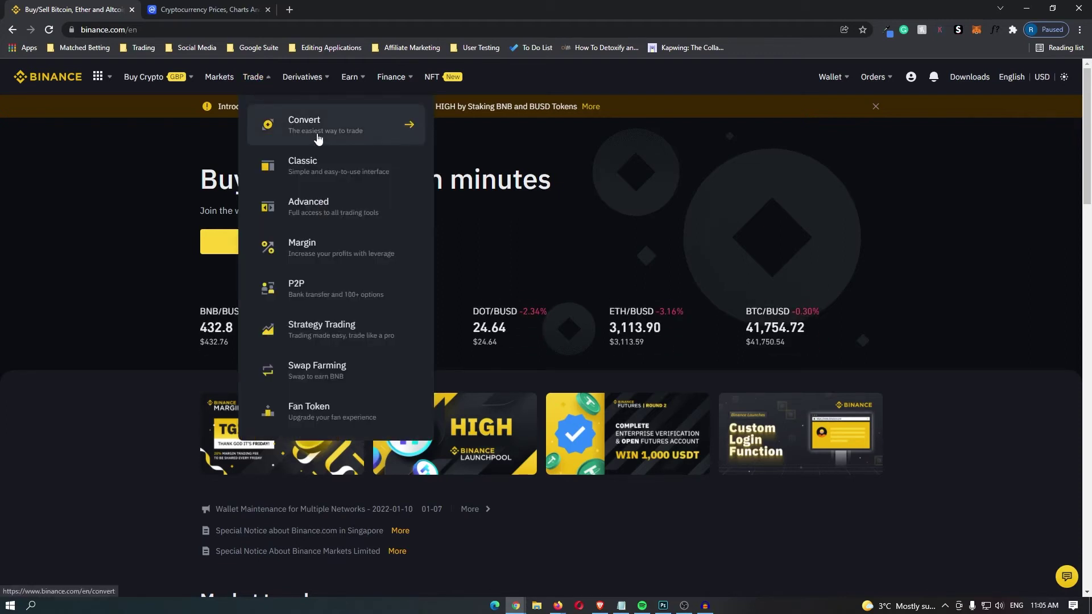
Set up a Convert from ETH to GBP
{"action": "left_click", "coordinate": [319, 138]}
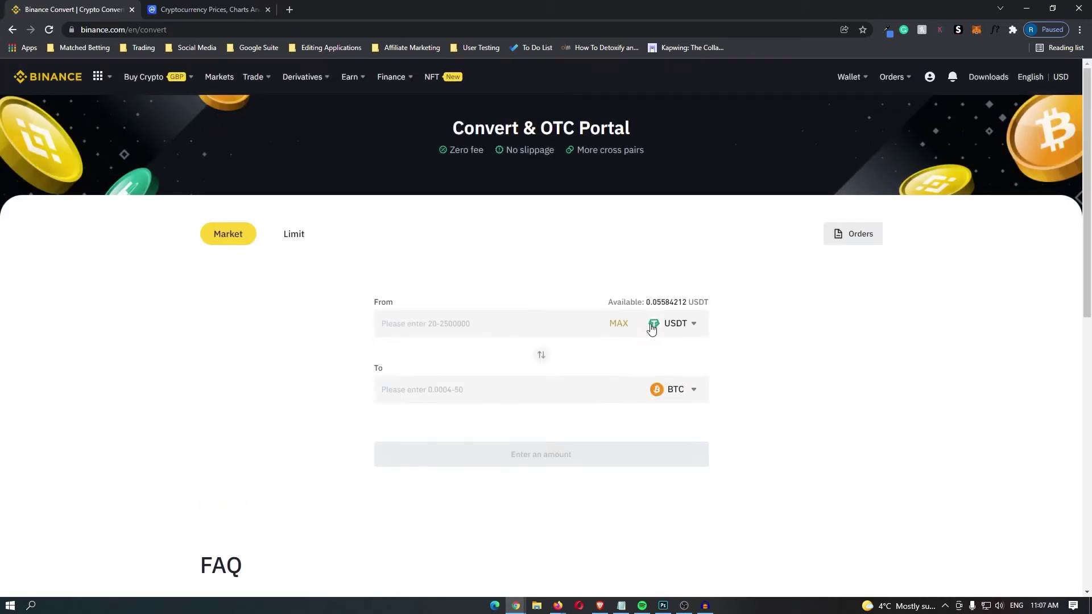
{"action": "left_click", "coordinate": [680, 323]}
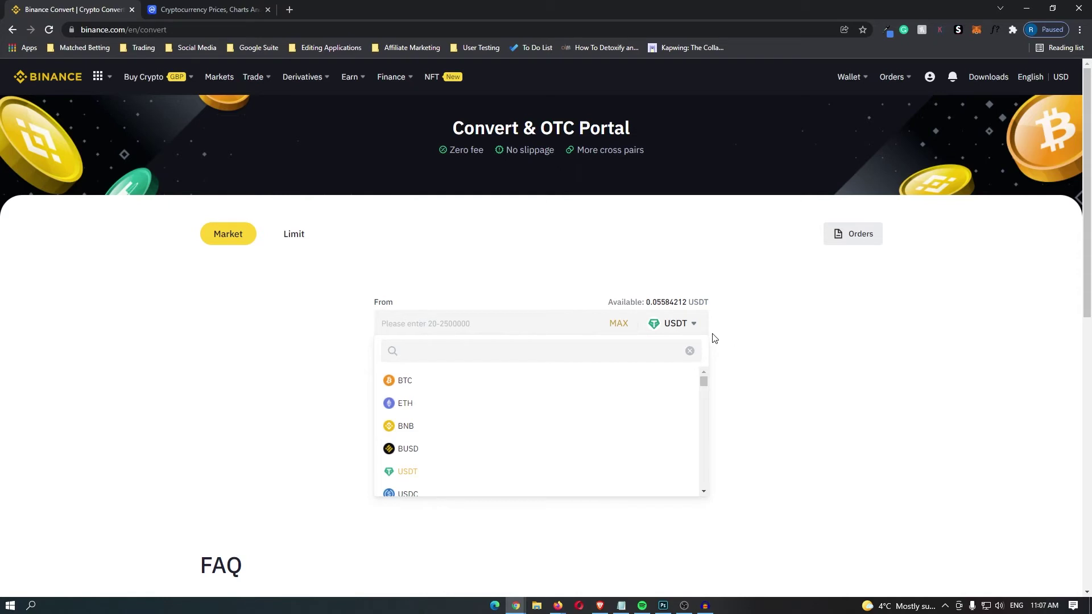
{"action": "left_click", "coordinate": [401, 414]}
{"action": "left_click", "coordinate": [693, 391]}
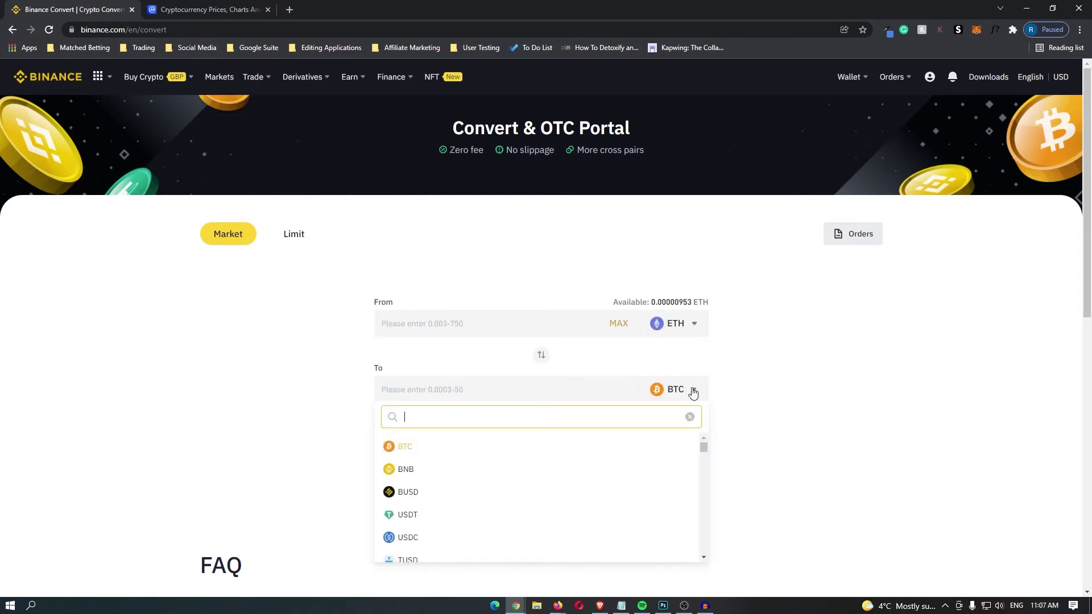
{"action": "type", "text": "gb"}
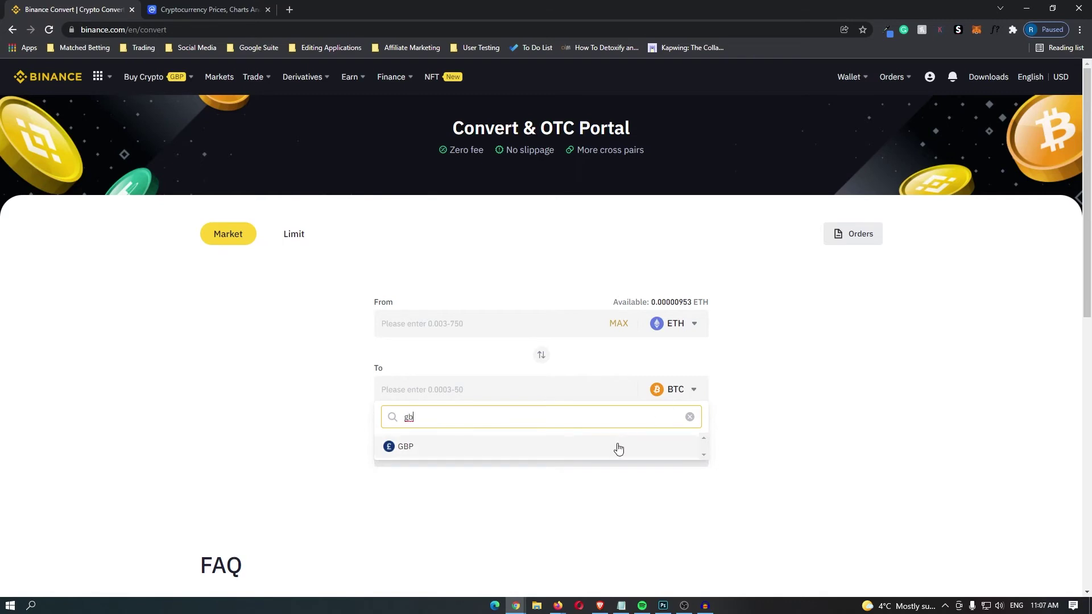
{"action": "left_click", "coordinate": [619, 446]}
Enter 1 ETH and preview the conversion, quoted at 2292.72 GBP
{"action": "left_click", "coordinate": [513, 327]}
{"action": "type", "text": "1"}
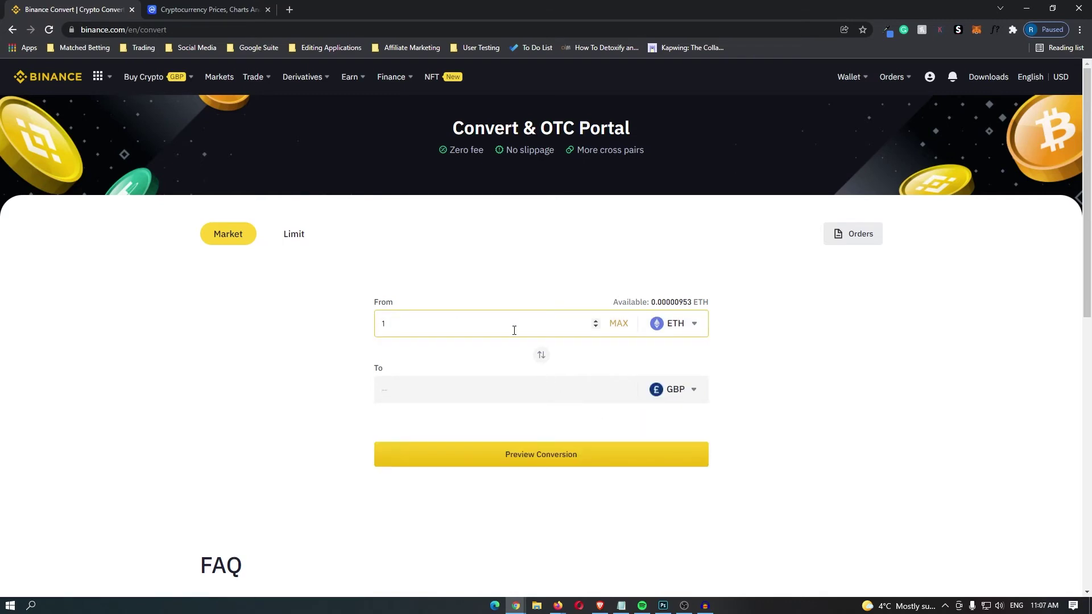
{"action": "left_click", "coordinate": [604, 466]}
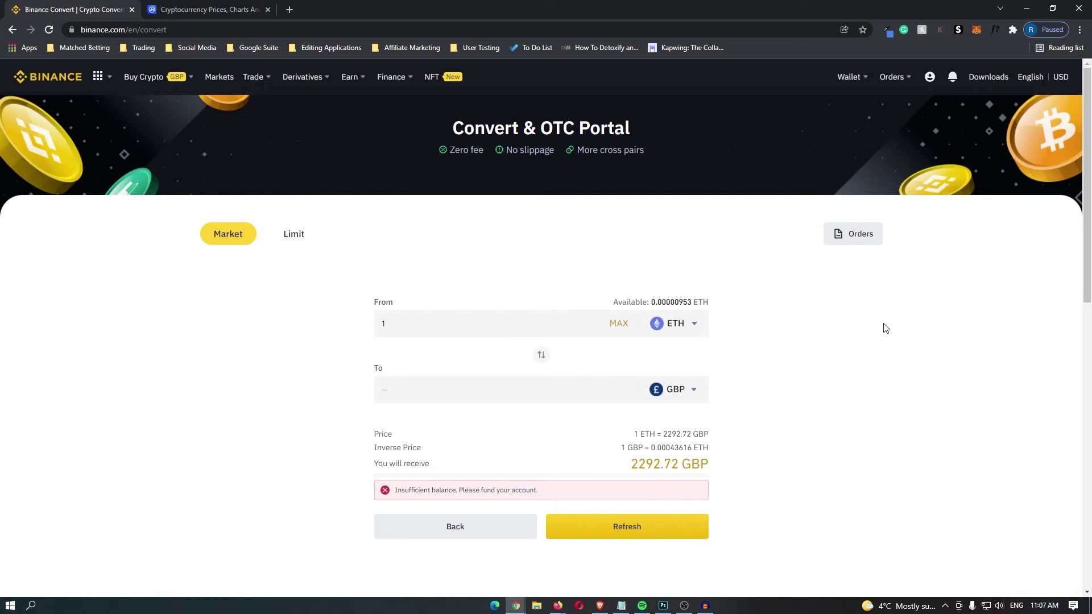
{"action": "mouse_move", "coordinate": [849, 77]}
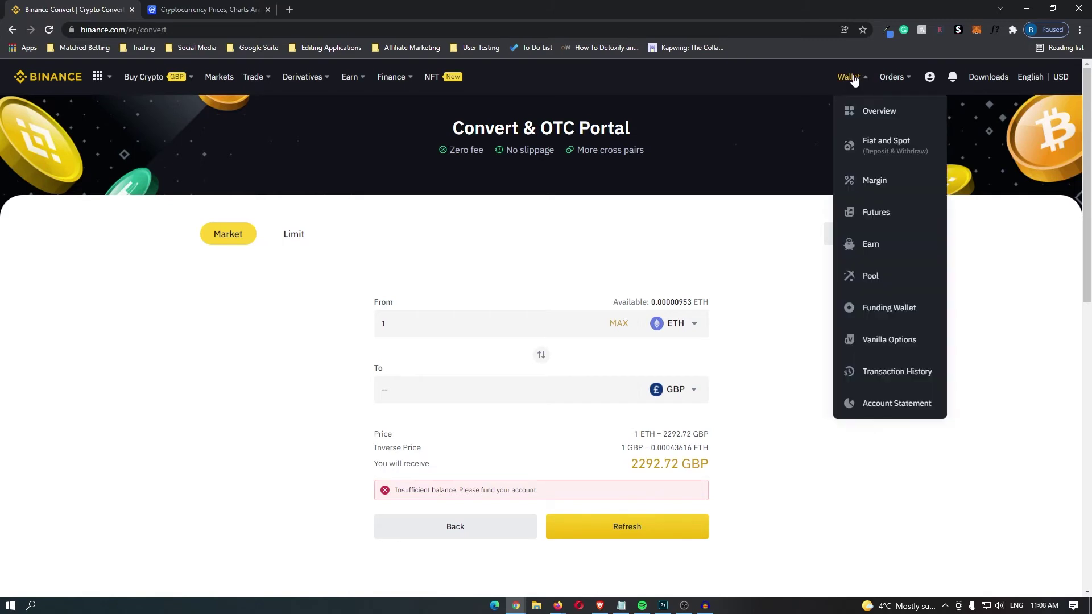
Start a 1000 GBP bank-card withdrawal from the Fiat and Spot wallet
{"action": "left_click", "coordinate": [863, 143]}
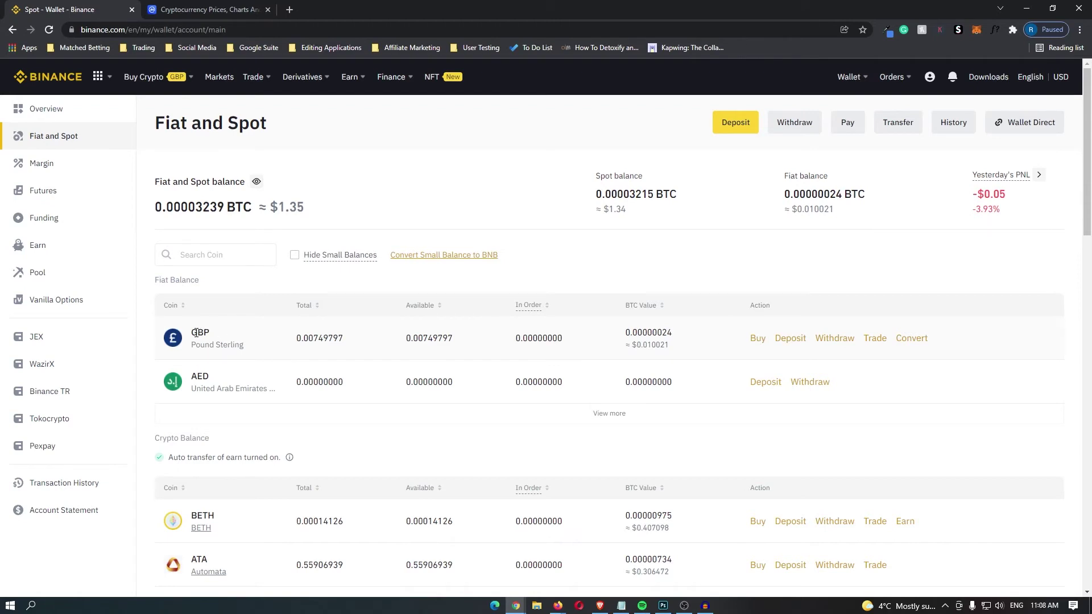
{"action": "left_click", "coordinate": [835, 339]}
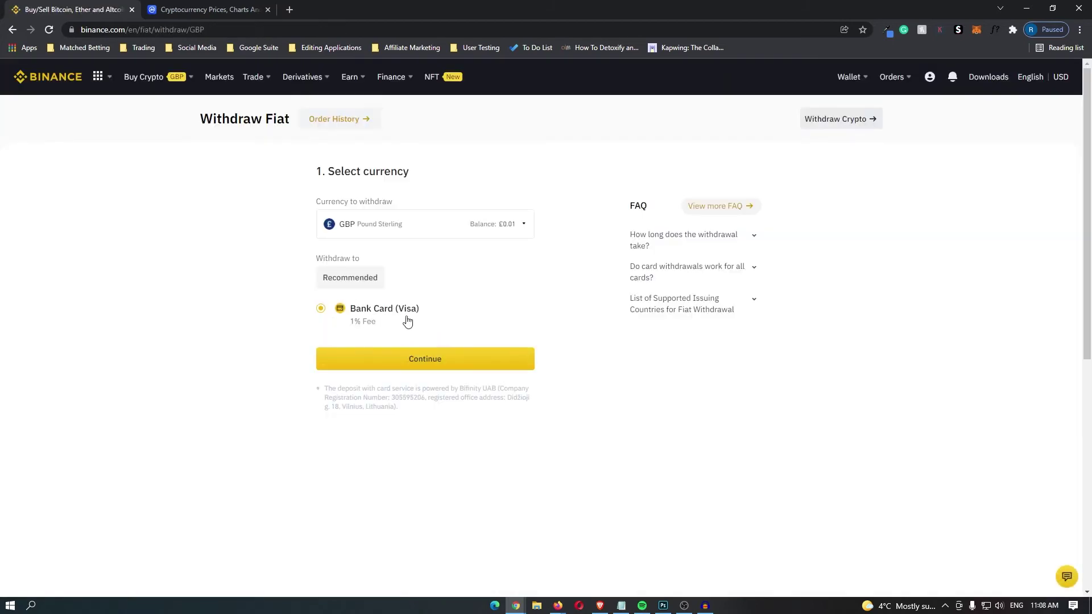
{"action": "left_click", "coordinate": [439, 359]}
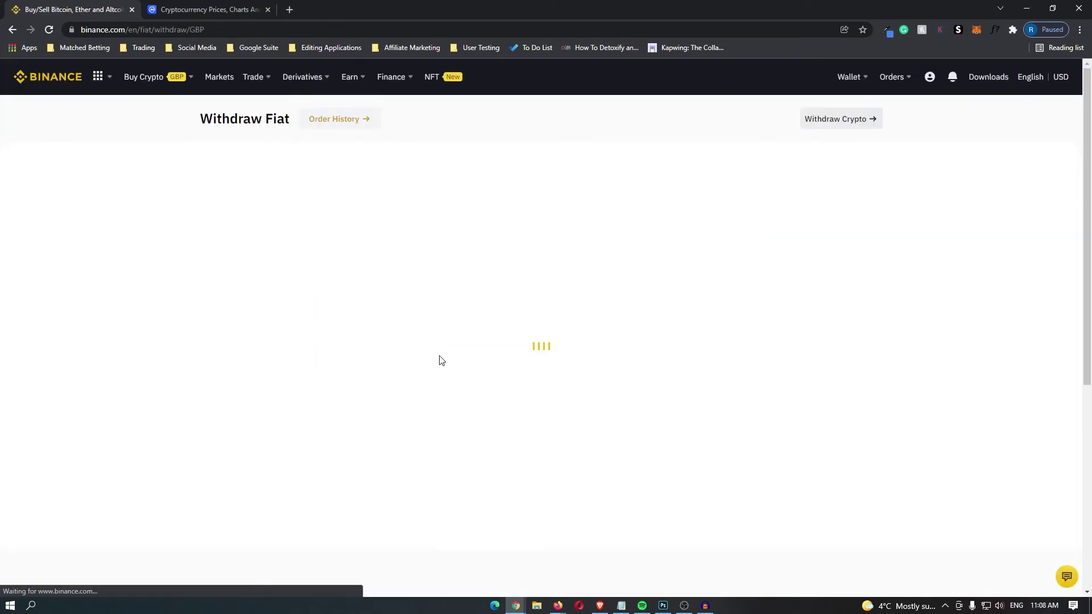
{"action": "type", "text": "1"}
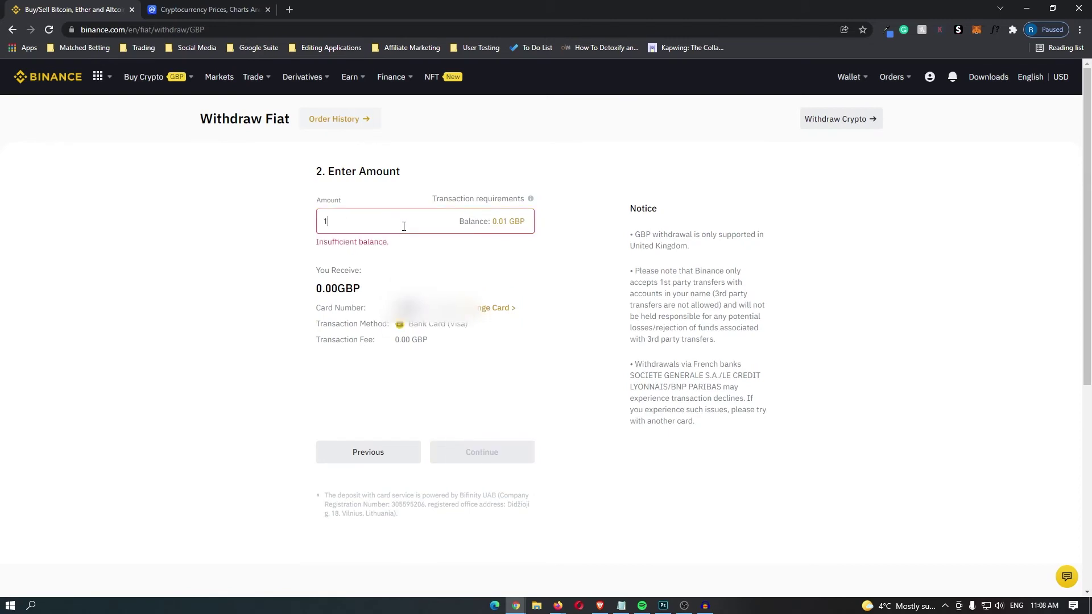
{"action": "type", "text": "000"}
Check the saved card list, close it, and return to the Binance homepage
{"action": "left_click", "coordinate": [503, 308]}
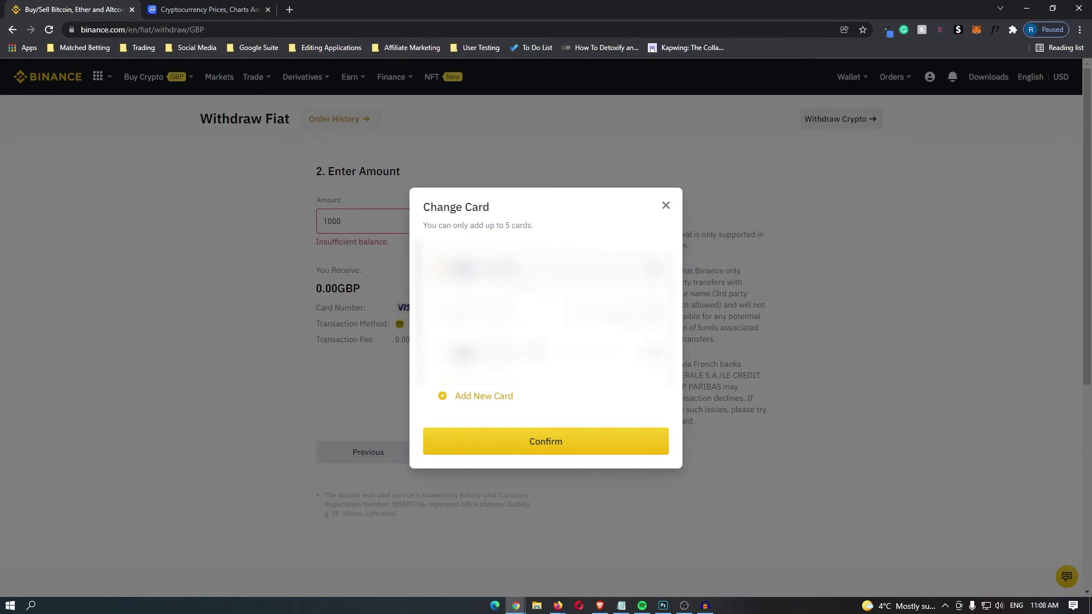
{"action": "left_click", "coordinate": [665, 205]}
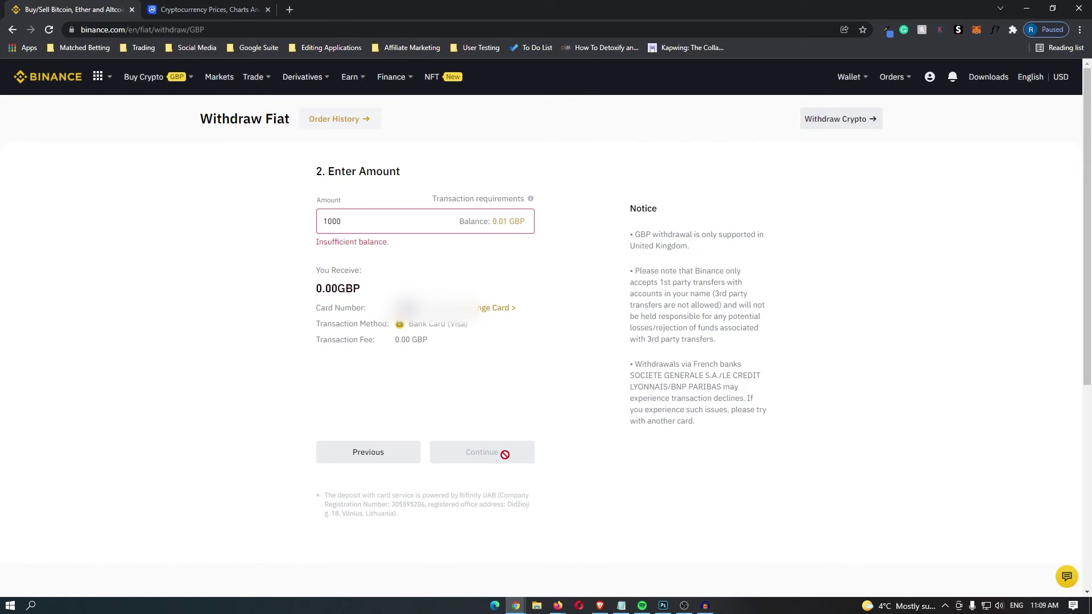
{"action": "left_click", "coordinate": [67, 80]}
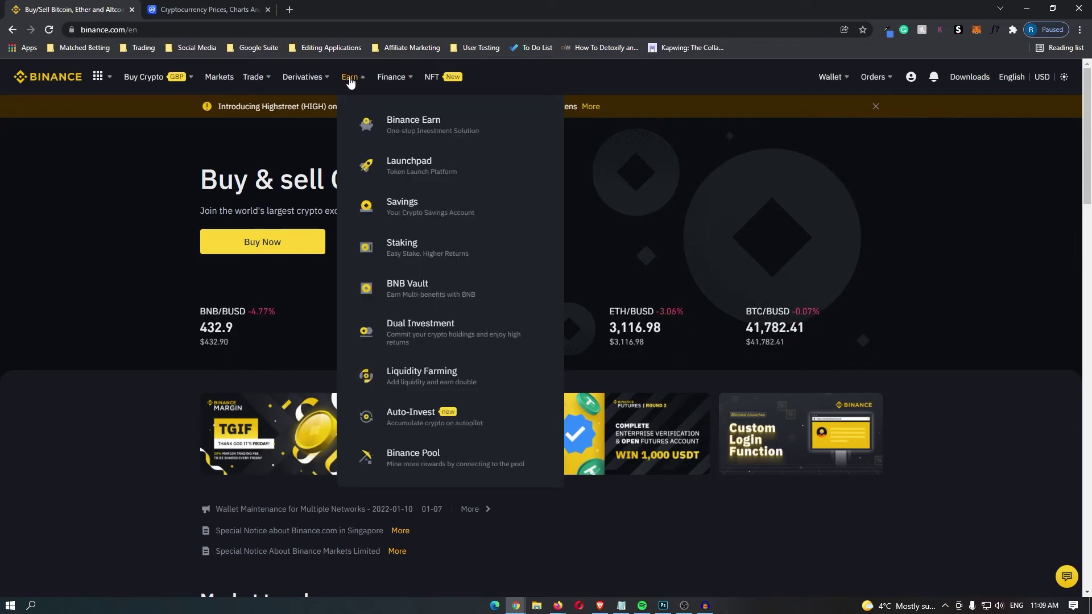
{"action": "mouse_move", "coordinate": [350, 77]}
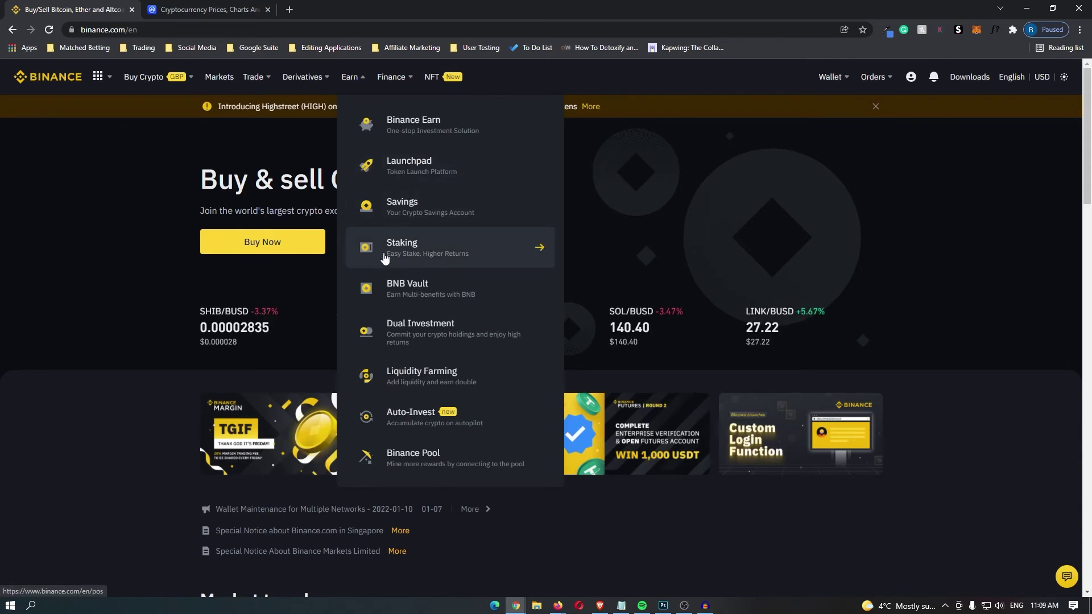
On the Staking page, search btc, then expand all Locked Staking products
{"action": "left_click", "coordinate": [384, 257]}
{"action": "left_click", "coordinate": [311, 266]}
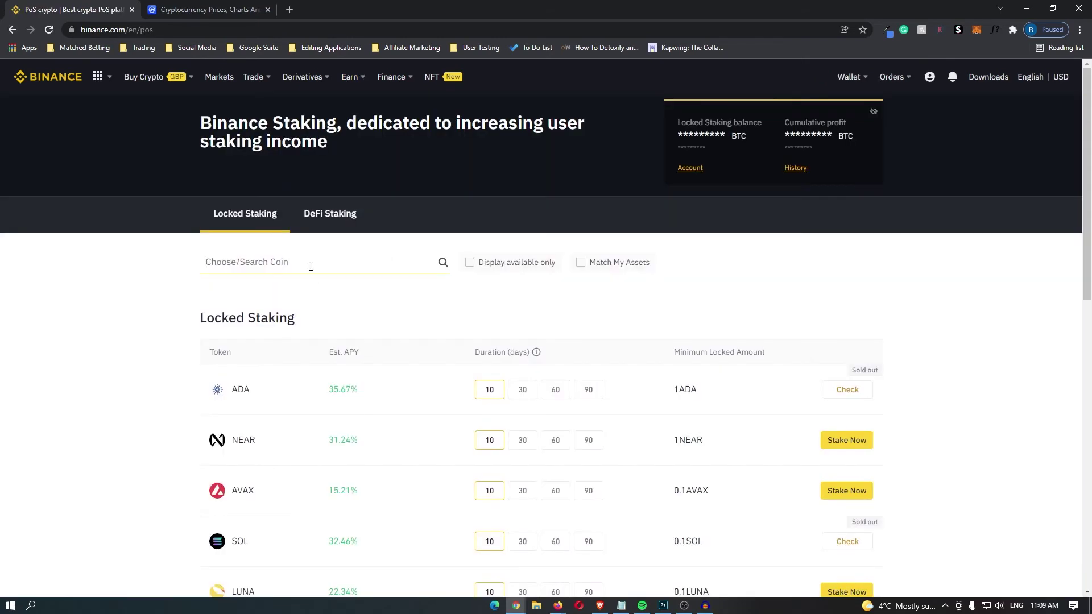
{"action": "type", "text": "btc"}
{"action": "scroll", "coordinate": [275, 202], "scroll_direction": "down", "scroll_amount": 4}
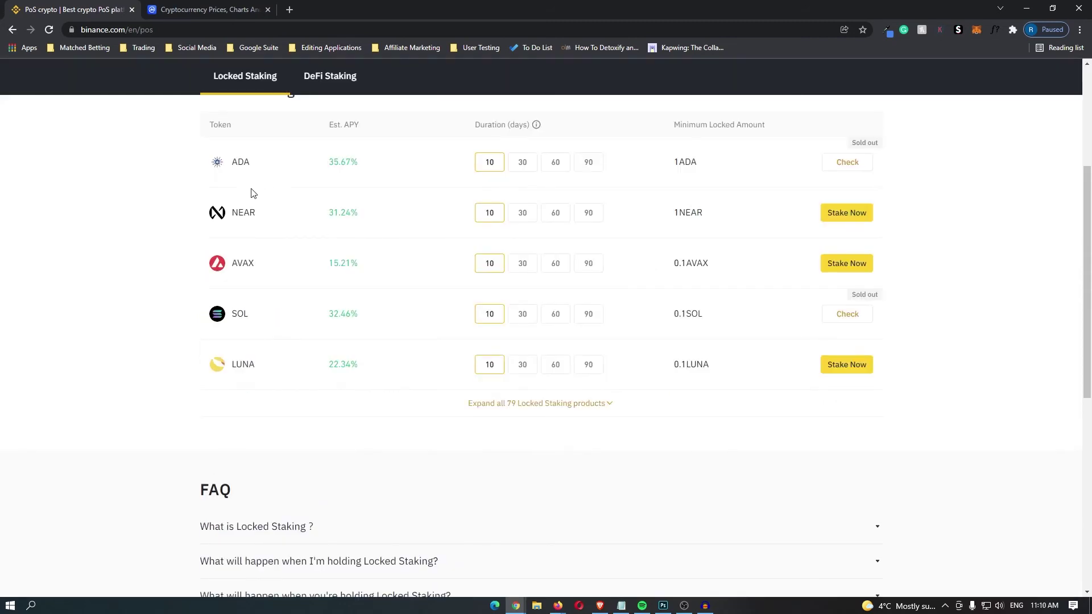
{"action": "scroll", "coordinate": [253, 193], "scroll_direction": "up", "scroll_amount": 1}
{"action": "left_click", "coordinate": [478, 461]}
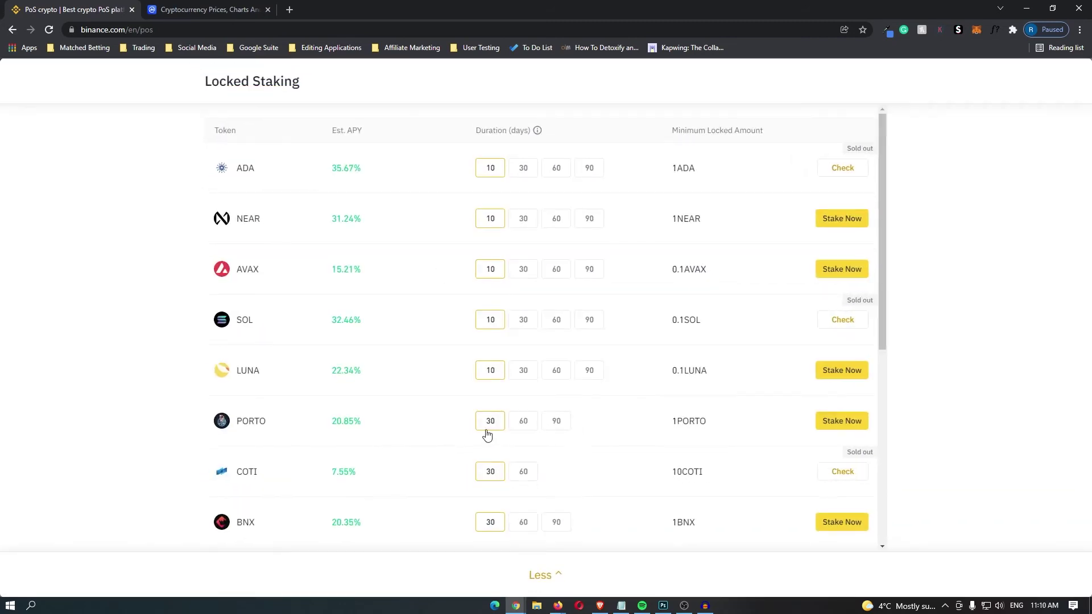
{"action": "scroll", "coordinate": [488, 434], "scroll_direction": "down", "scroll_amount": 2}
{"action": "scroll", "coordinate": [486, 432], "scroll_direction": "up", "scroll_amount": 2}
{"action": "left_click_drag", "start_coordinate": [332, 130], "coordinate": [364, 130]}
{"action": "left_click", "coordinate": [419, 172]}
{"action": "left_click_drag", "start_coordinate": [371, 172], "coordinate": [336, 168]}
{"action": "left_click", "coordinate": [523, 169]}
{"action": "mouse_move", "coordinate": [383, 173]}
{"action": "left_mouse_down"}
{"action": "mouse_move", "coordinate": [316, 173]}
{"action": "mouse_move", "coordinate": [326, 173]}
{"action": "left_mouse_up"}
{"action": "left_click", "coordinate": [560, 171]}
{"action": "left_click", "coordinate": [579, 173]}
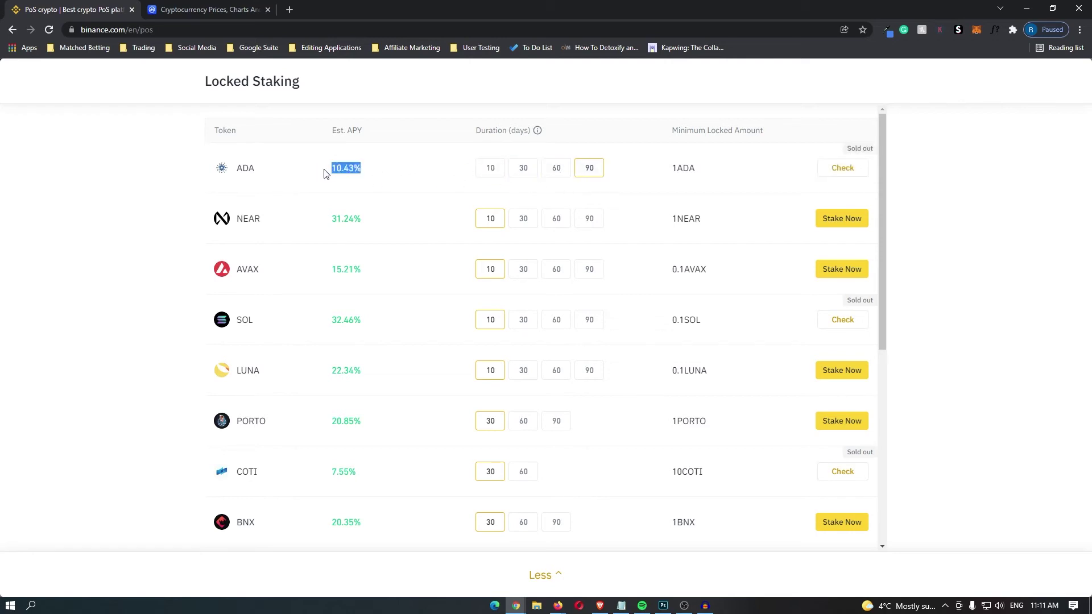
{"action": "left_click", "coordinate": [426, 178]}
Check Bitcoin's one-month chart on CoinMarketCap, then switch back to the Binance tab
{"action": "left_click", "coordinate": [216, 10]}
{"action": "scroll", "coordinate": [280, 421], "scroll_direction": "down", "scroll_amount": 1}
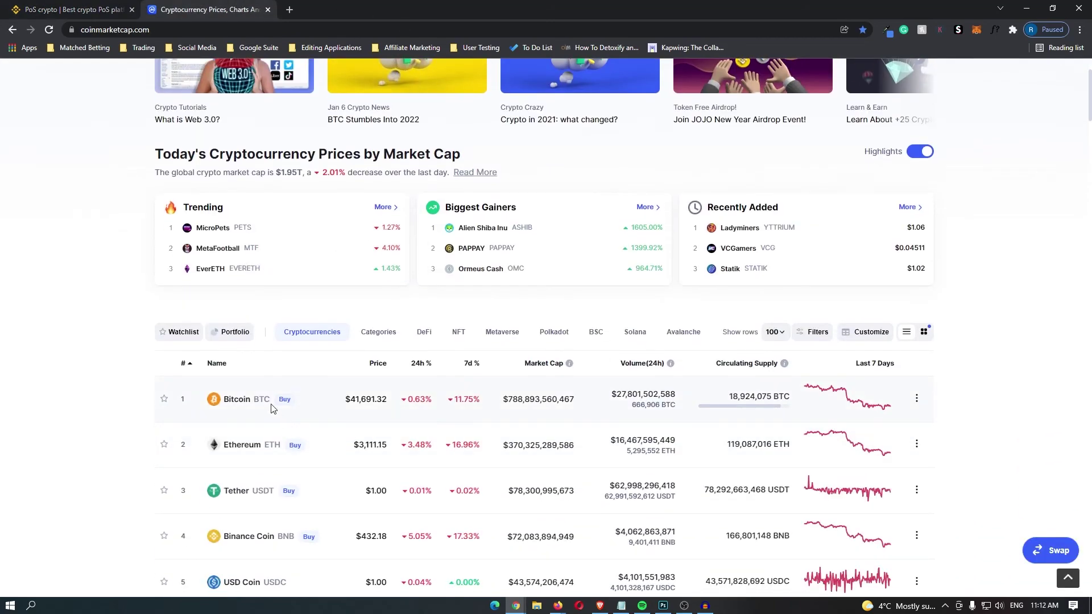
{"action": "left_click", "coordinate": [256, 399]}
{"action": "scroll", "coordinate": [341, 386], "scroll_direction": "down", "scroll_amount": 2}
{"action": "left_click", "coordinate": [536, 329]}
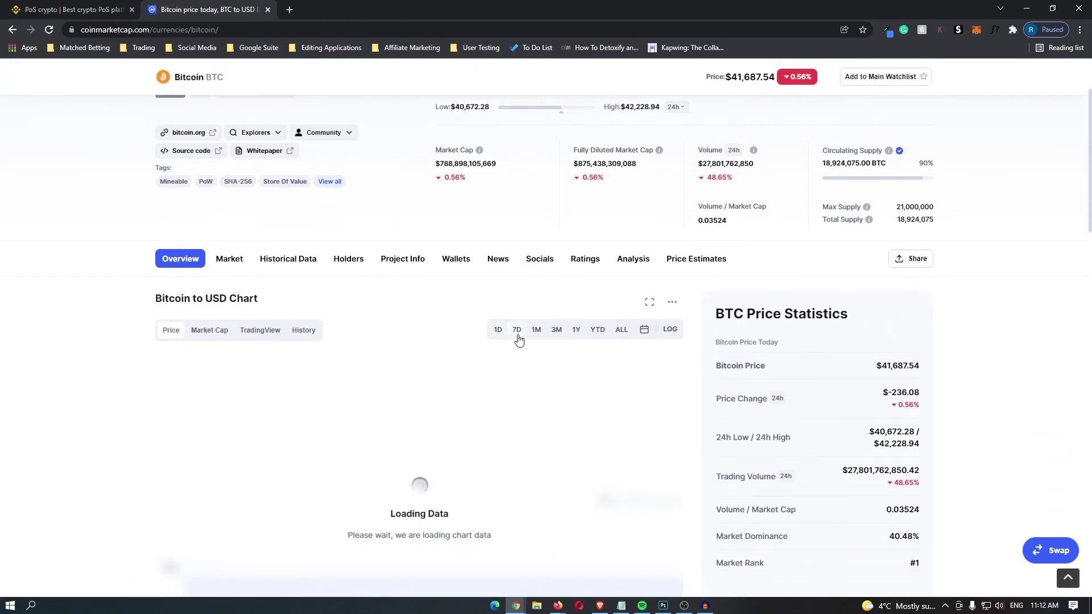
{"action": "left_click", "coordinate": [110, 6]}
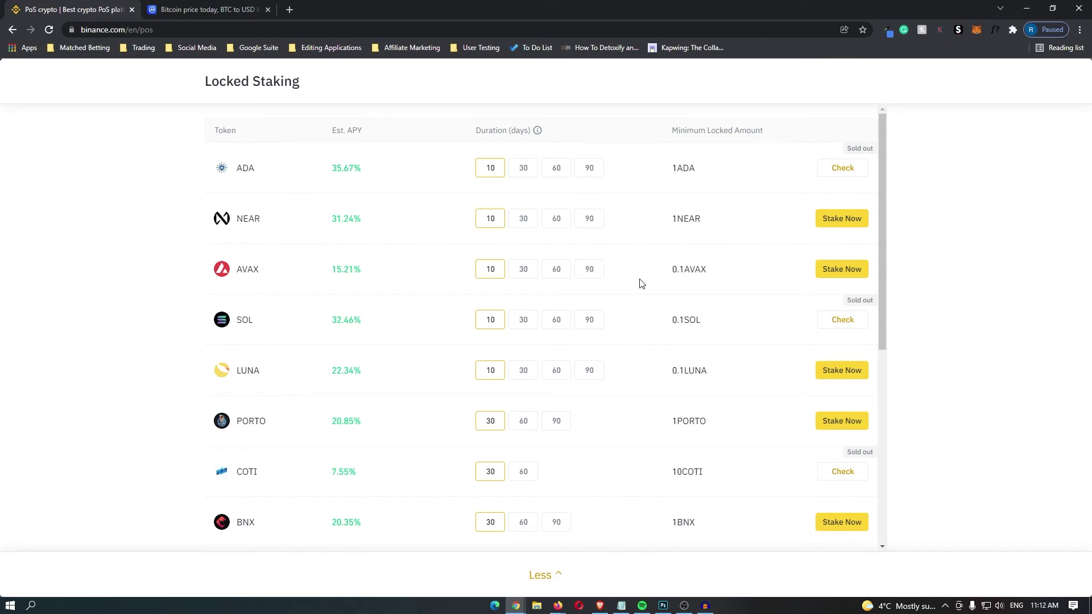
Go to the Binance homepage and open the classic BTC/USDT trading page
{"action": "left_click", "coordinate": [73, 79]}
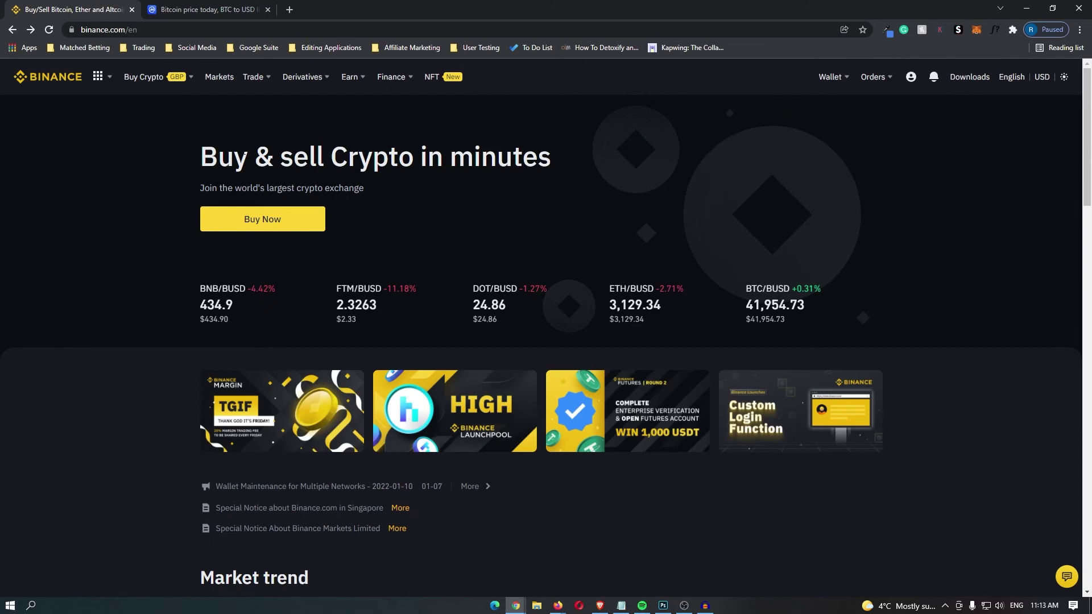
{"action": "mouse_move", "coordinate": [255, 77]}
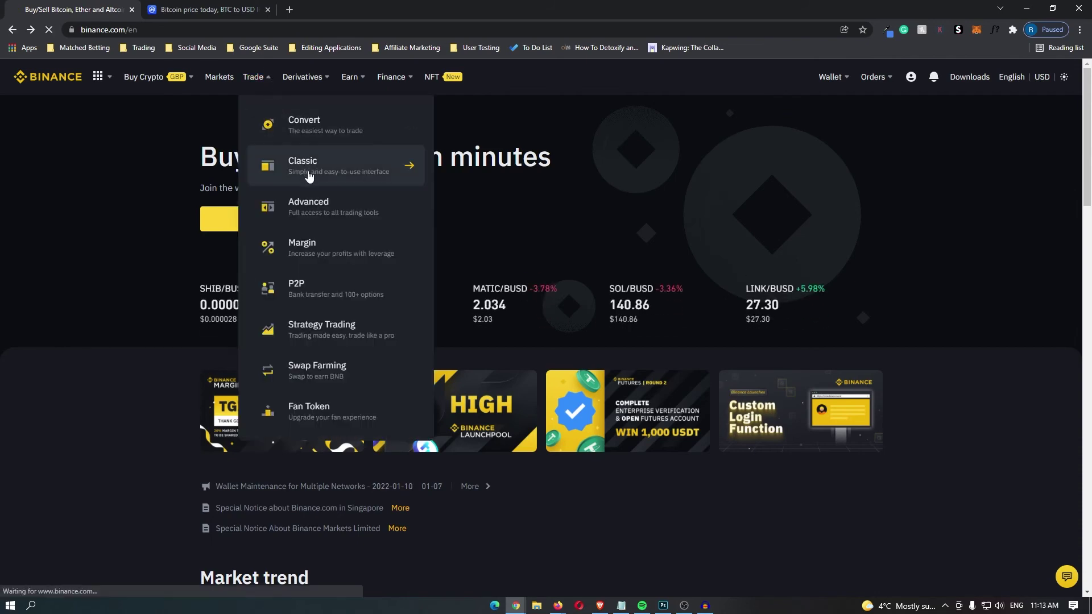
{"action": "left_click", "coordinate": [307, 173]}
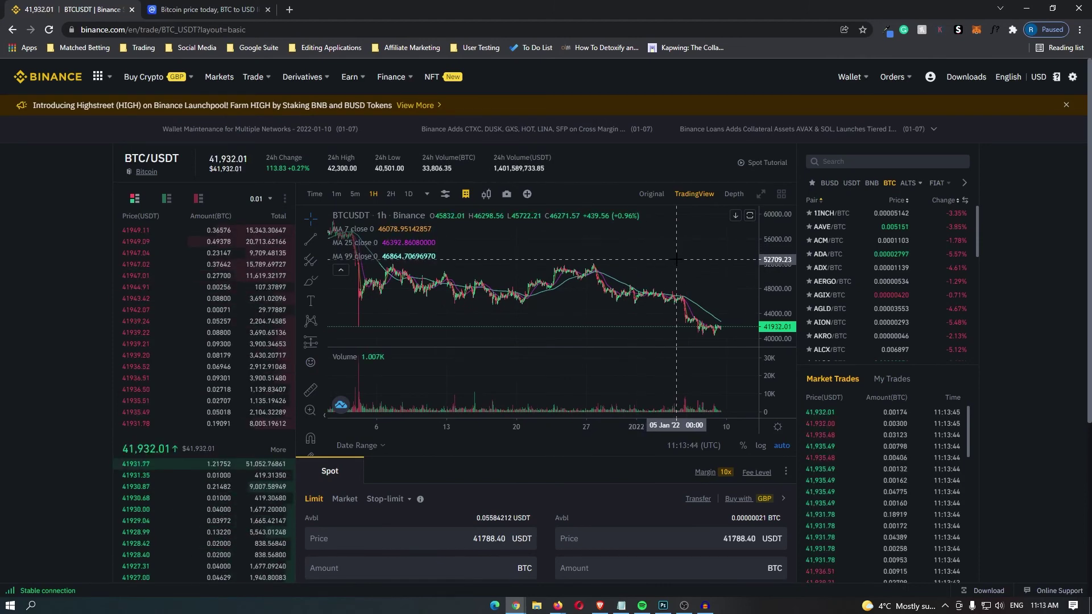
Set the BTC/USDT chart to daily candles, circle the latest candles, and start a screen snip
{"action": "left_click", "coordinate": [408, 194]}
{"action": "scroll", "coordinate": [773, 276], "scroll_direction": "up", "scroll_amount": 5}
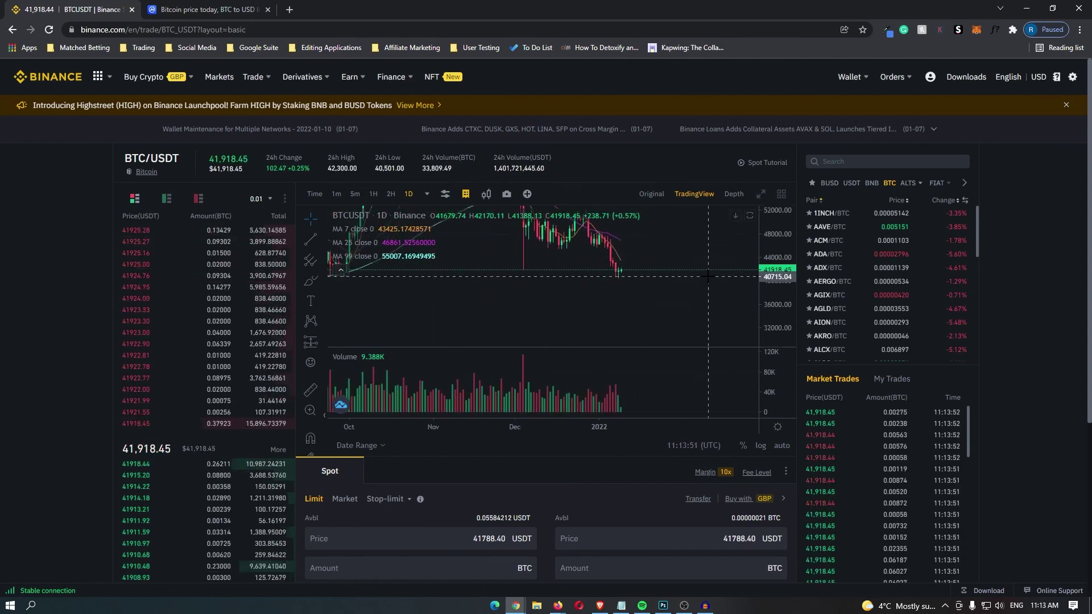
{"action": "scroll", "coordinate": [642, 280], "scroll_direction": "down", "scroll_amount": 5}
{"action": "left_click_drag", "start_coordinate": [643, 280], "coordinate": [638, 275]}
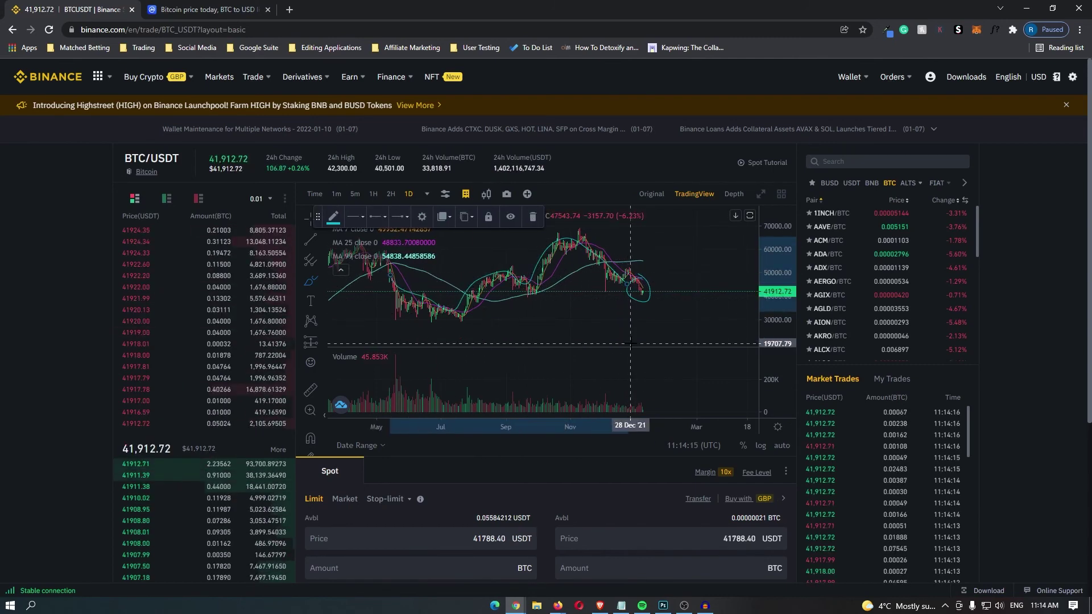
{"action": "scroll", "coordinate": [979, 324], "scroll_direction": "down", "scroll_amount": 2}
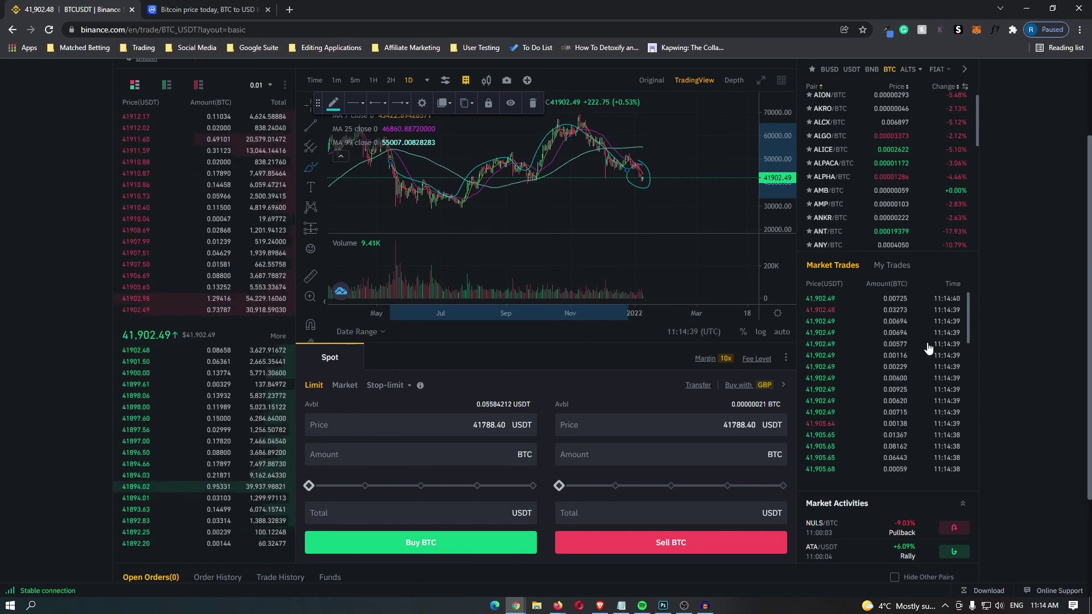
{"action": "key", "text": "super+shift+s"}
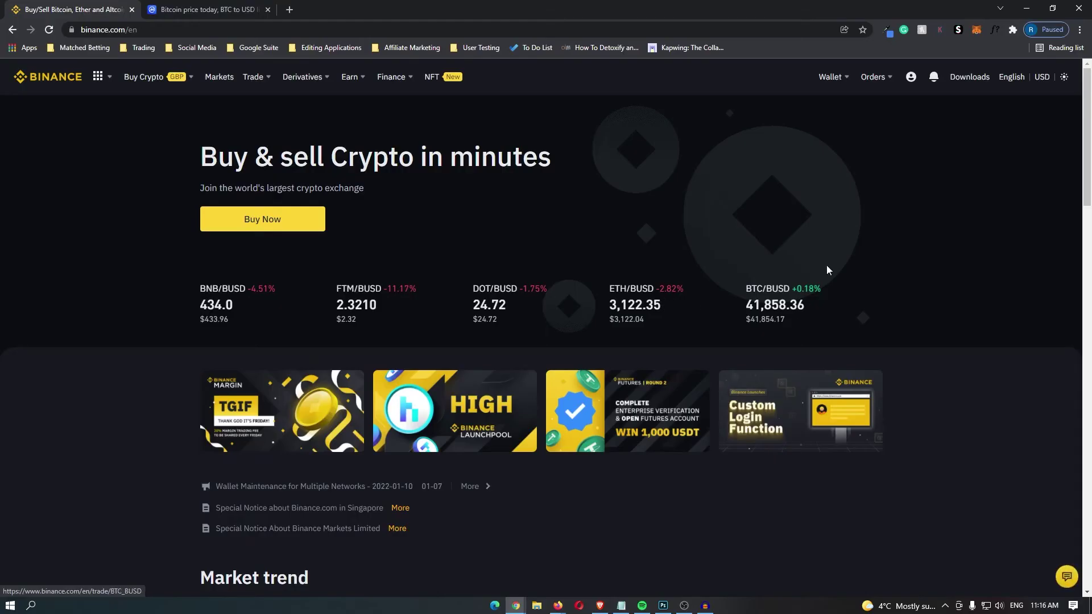
{"action": "mouse_move", "coordinate": [830, 77]}
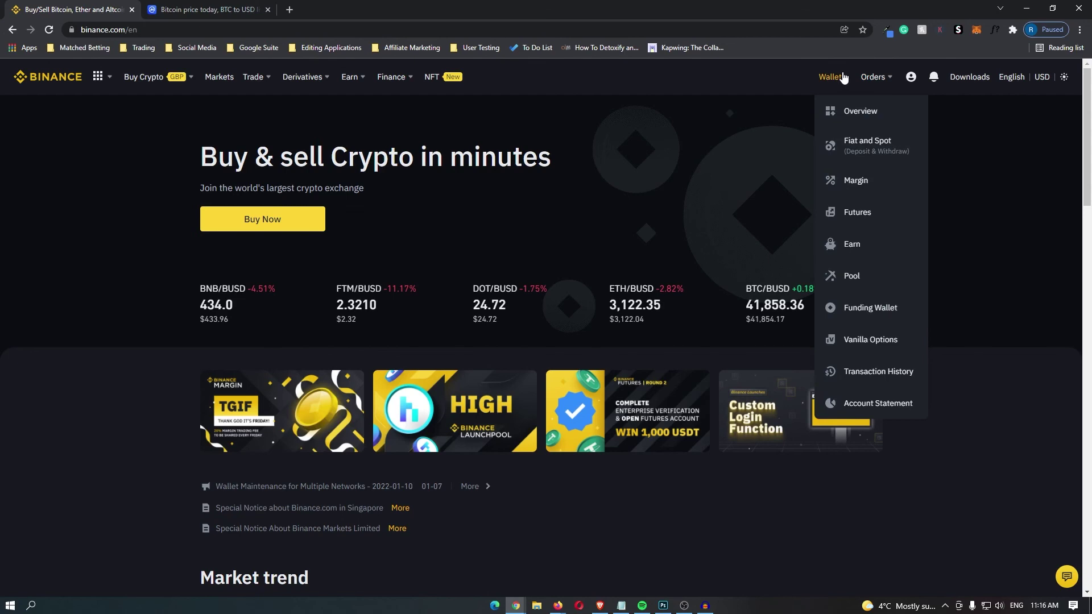
{"action": "left_click", "coordinate": [842, 112]}
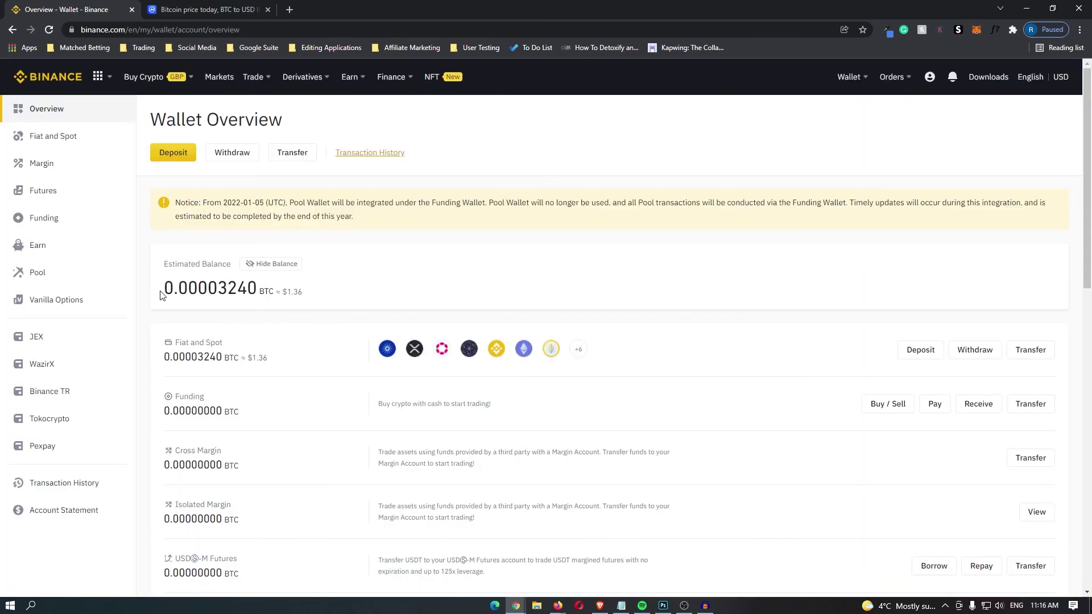
{"action": "left_click_drag", "start_coordinate": [160, 291], "coordinate": [310, 294]}
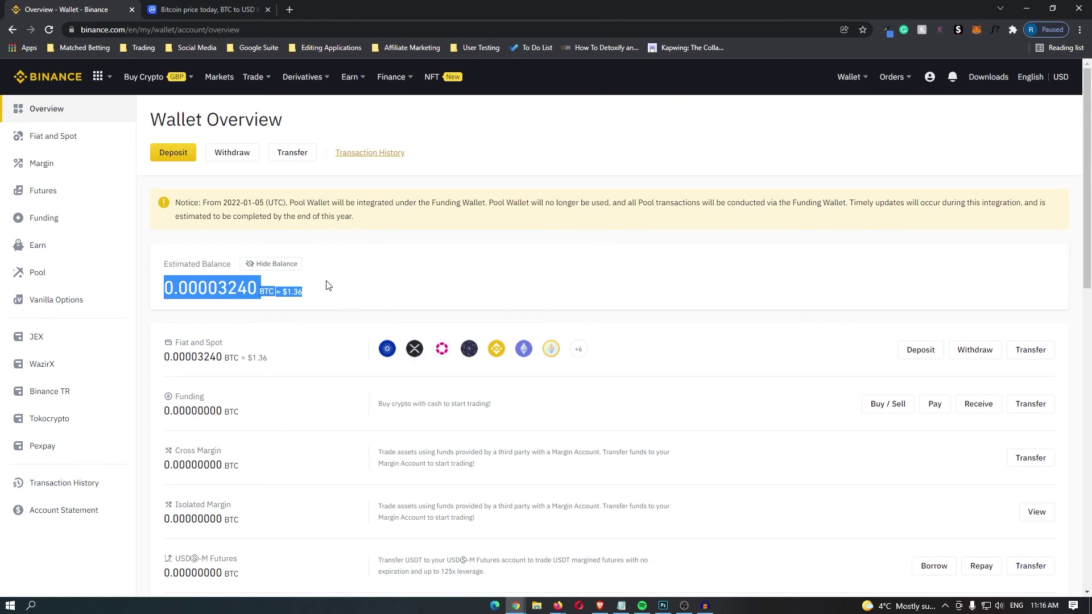
{"action": "left_click", "coordinate": [336, 310]}
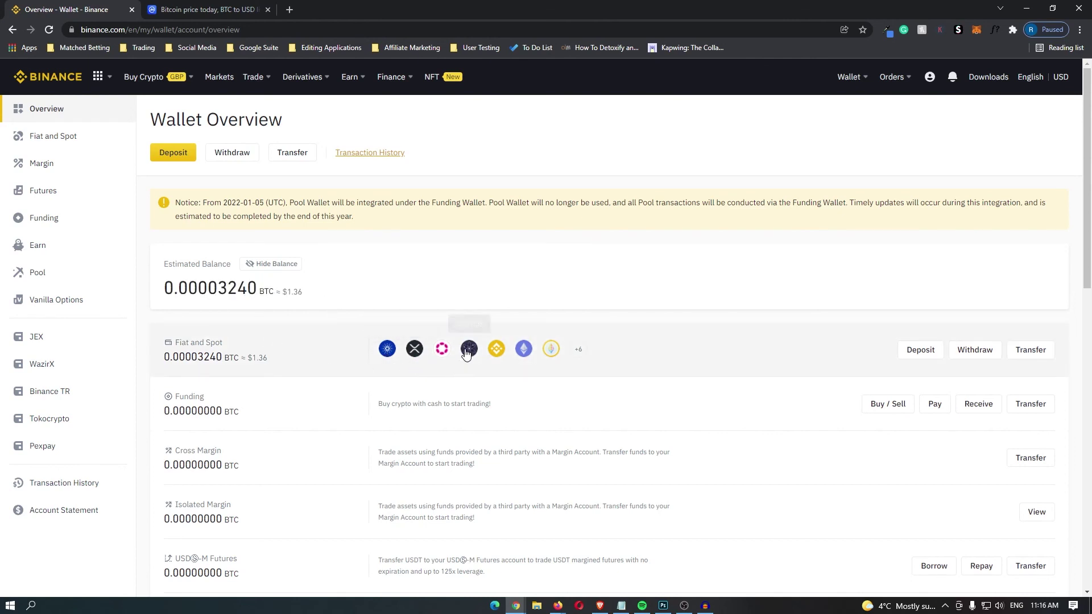
{"action": "left_click", "coordinate": [74, 143]}
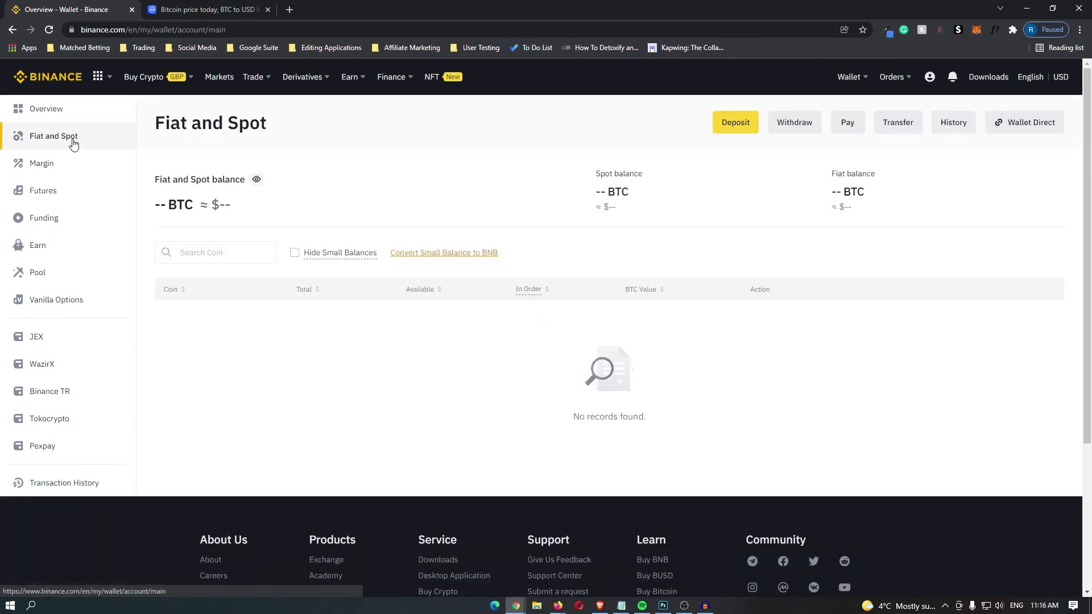
{"action": "scroll", "coordinate": [231, 183], "scroll_direction": "down", "scroll_amount": 4}
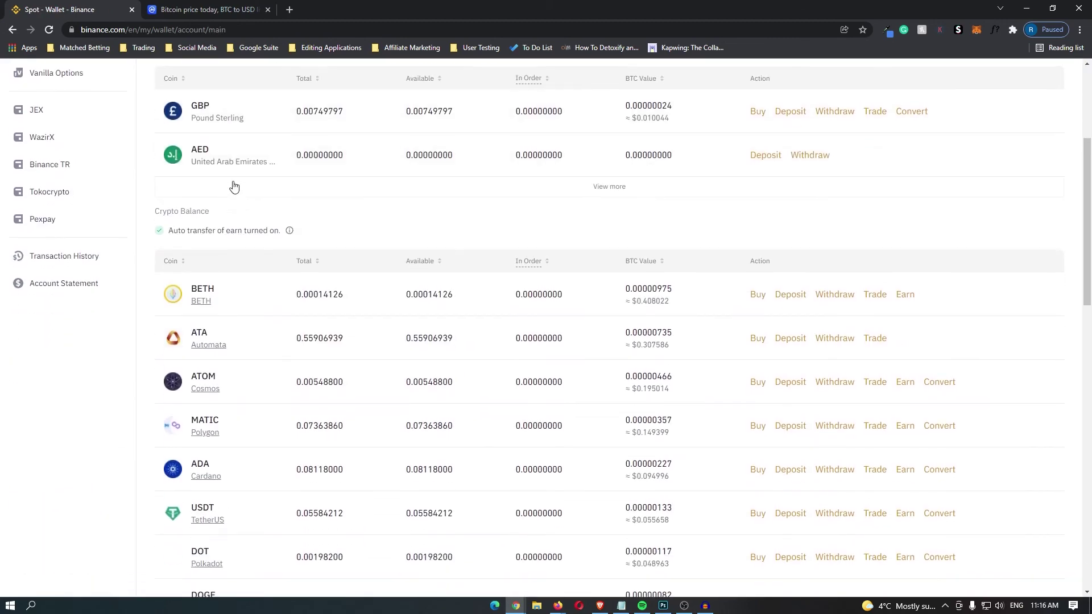